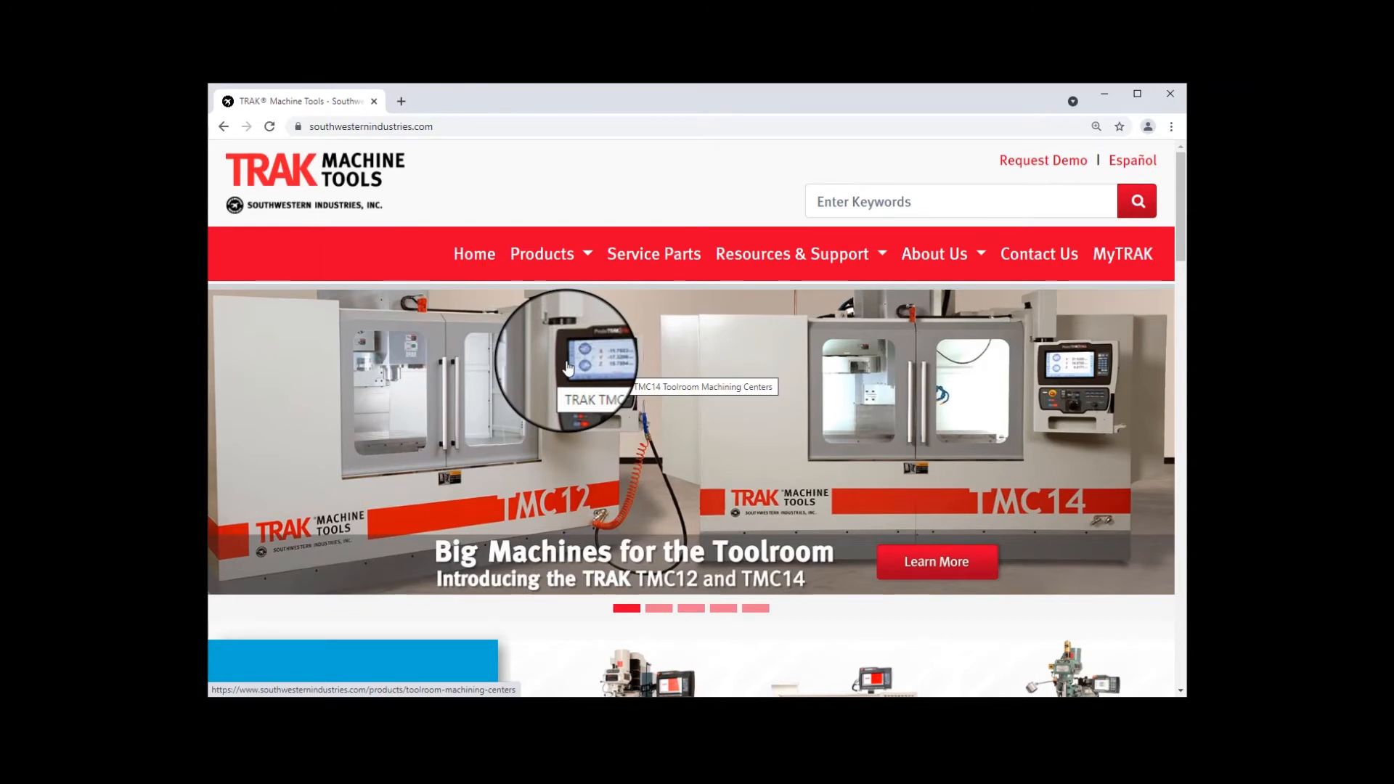
# - Open the website's Software page from the Resources & Support section
pyautogui.click(751, 266)
pyautogui.click(749, 268)
pyautogui.click(742, 272)
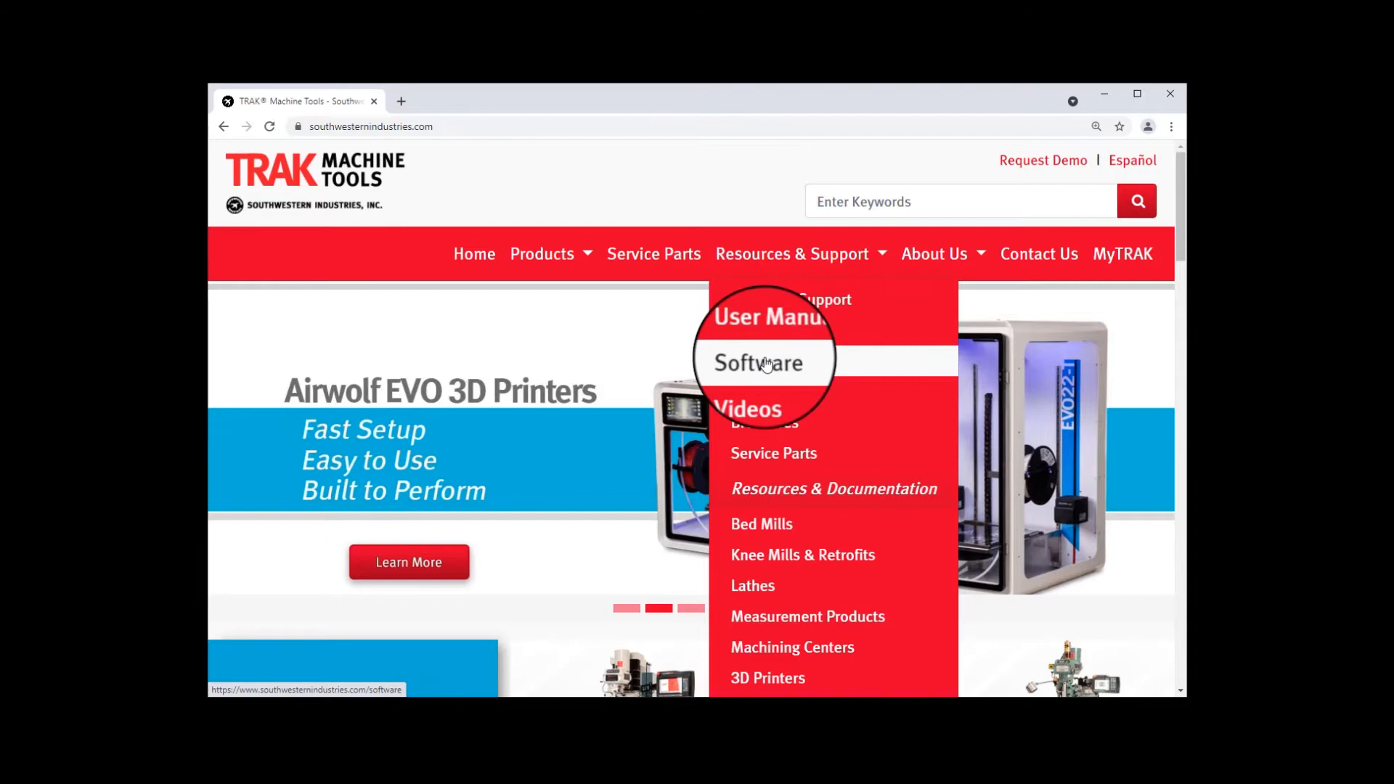
pyautogui.click(766, 363)
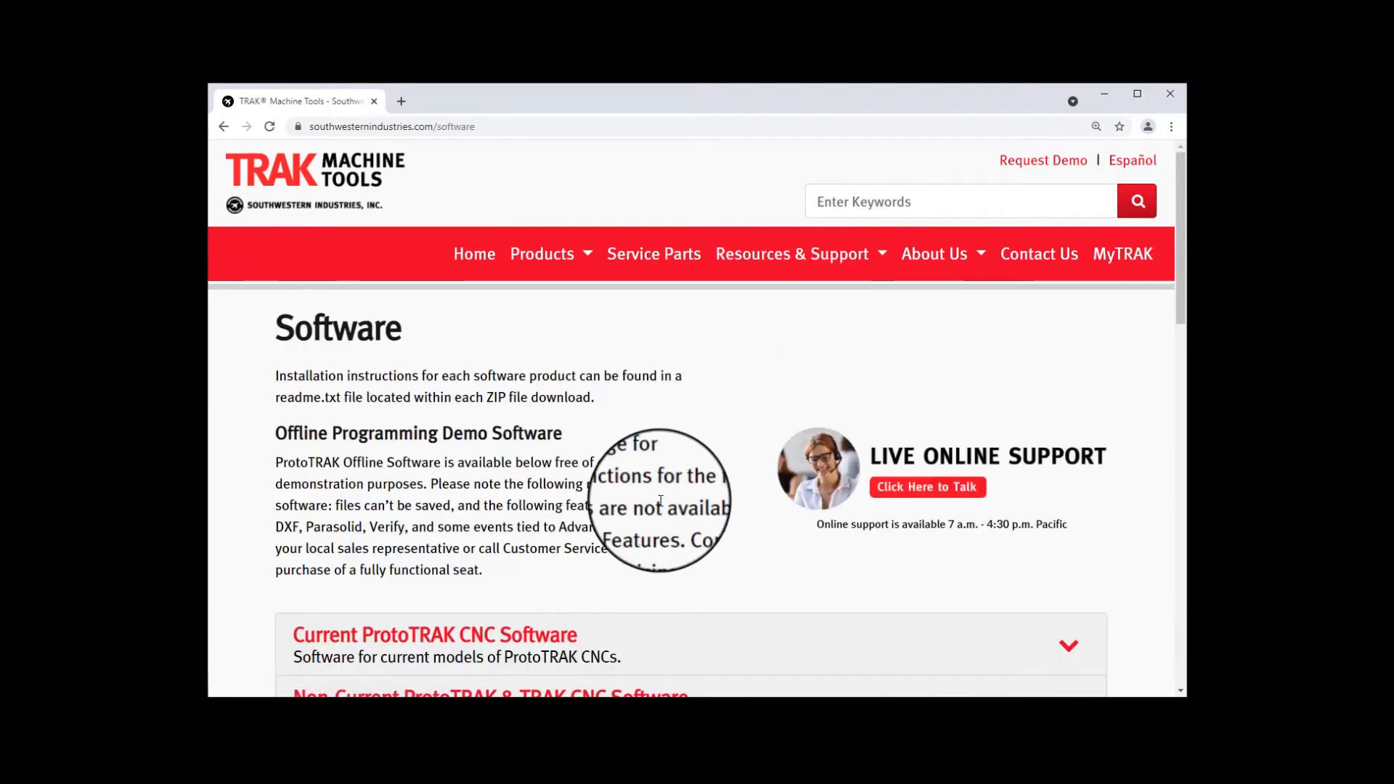
# - Expand the ProtoTRAK Offline Software section in the software list
pyautogui.scroll(-1, 657, 503)
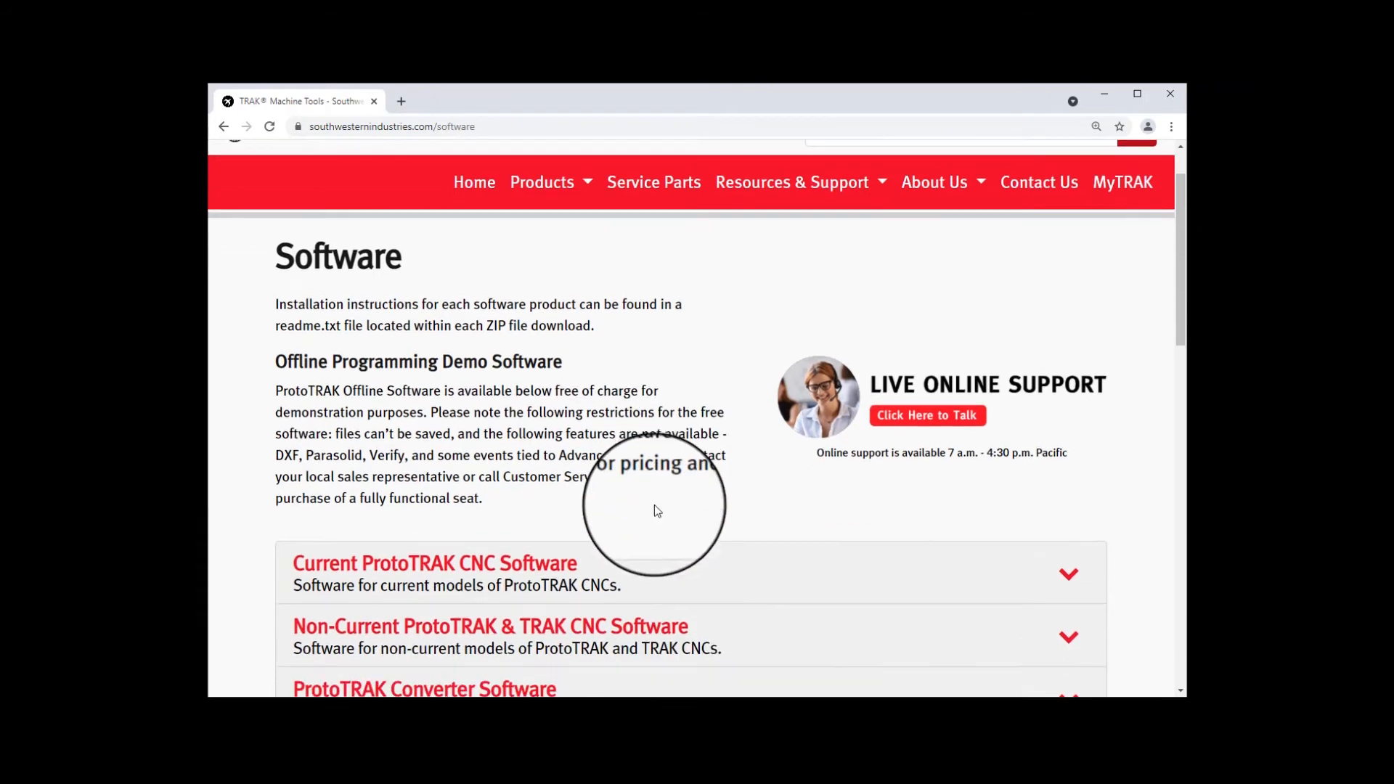
pyautogui.scroll(-2, 650, 502)
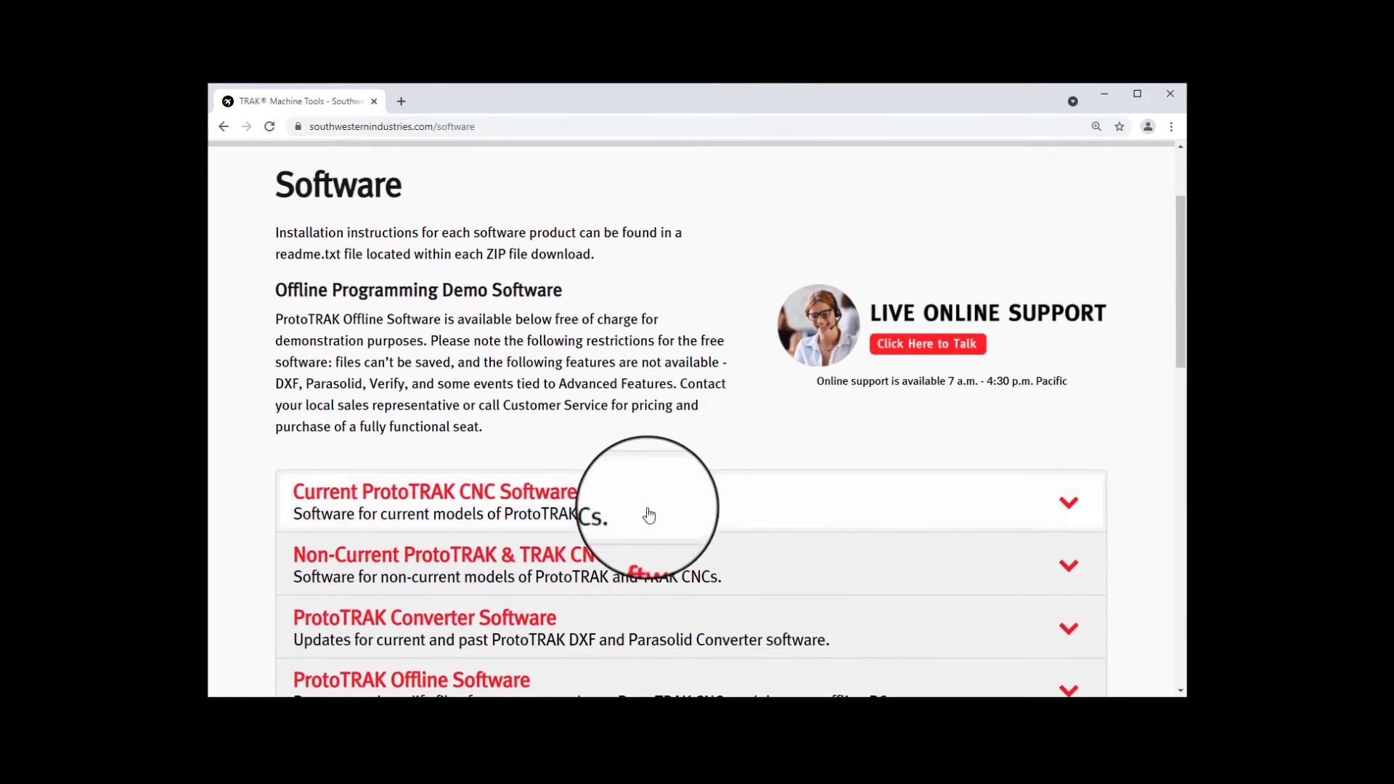
pyautogui.scroll(-1, 643, 514)
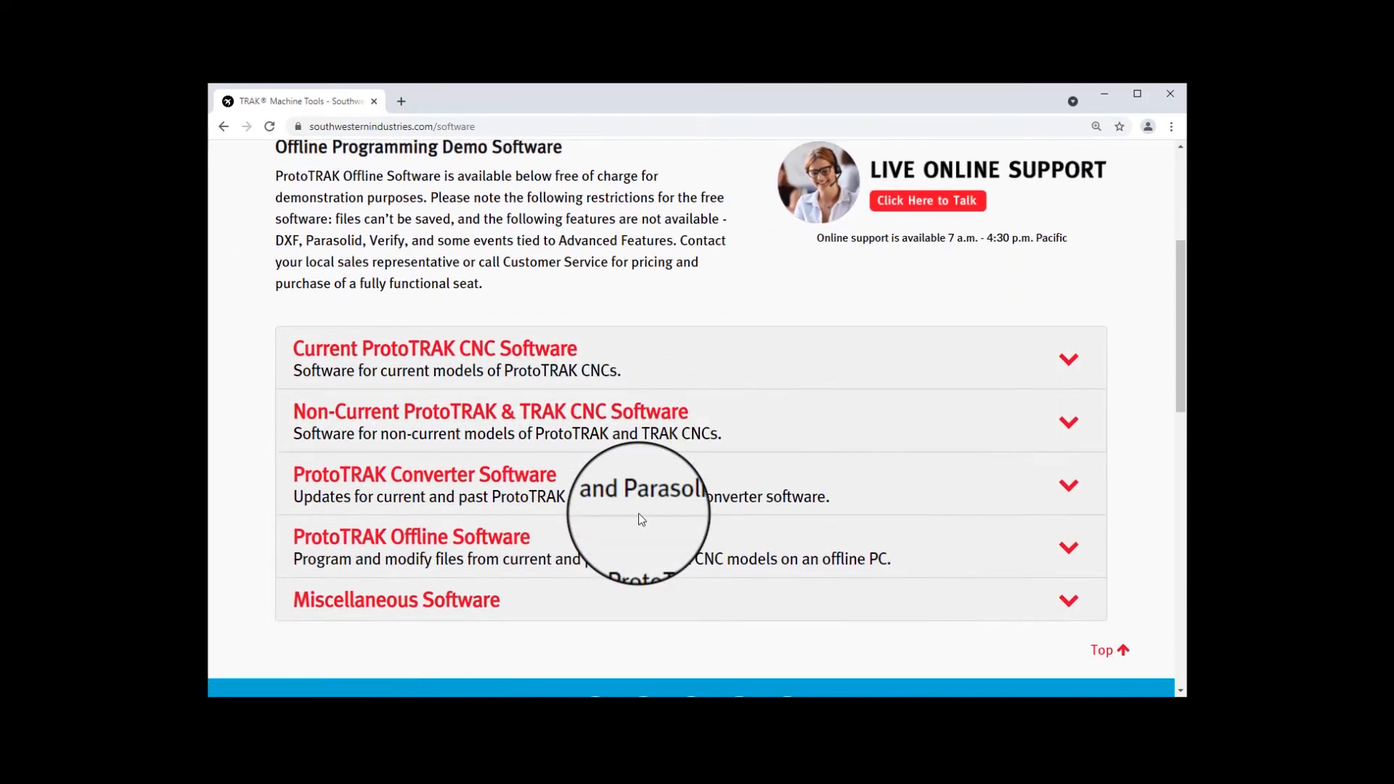
pyautogui.click(395, 546)
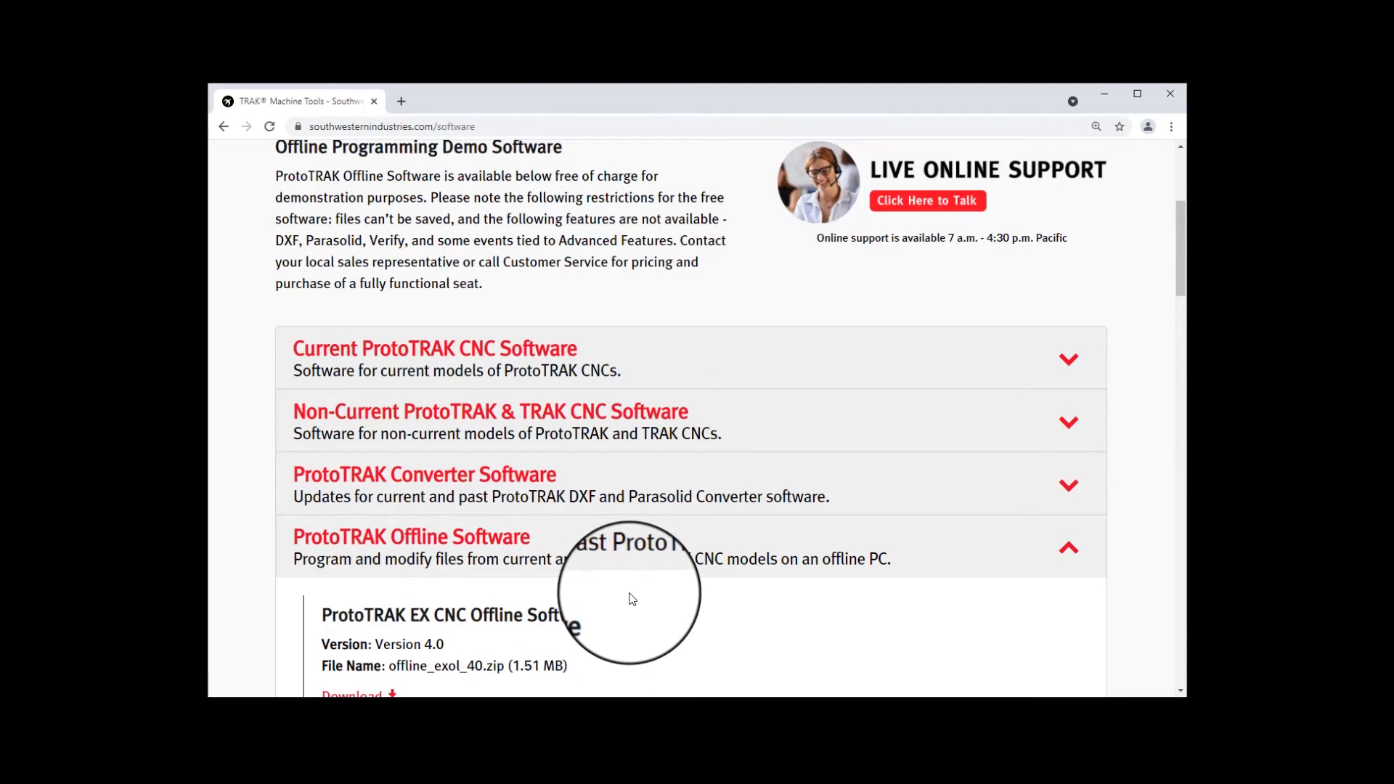
# - Look through the offline software entries and open the full instructions for ProtoTRAK RX CNC Offline Software
pyautogui.scroll(-1, 632, 597)
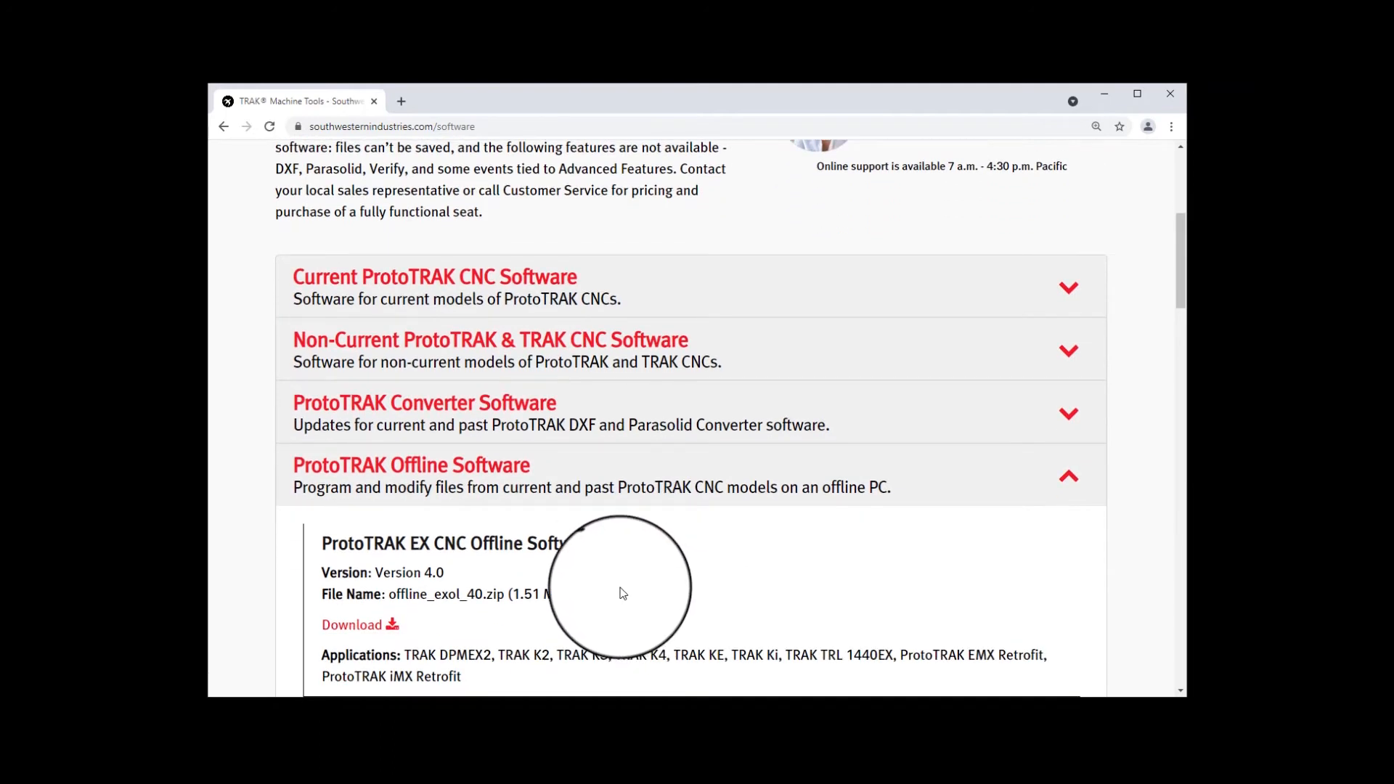
pyautogui.scroll(-4, 622, 592)
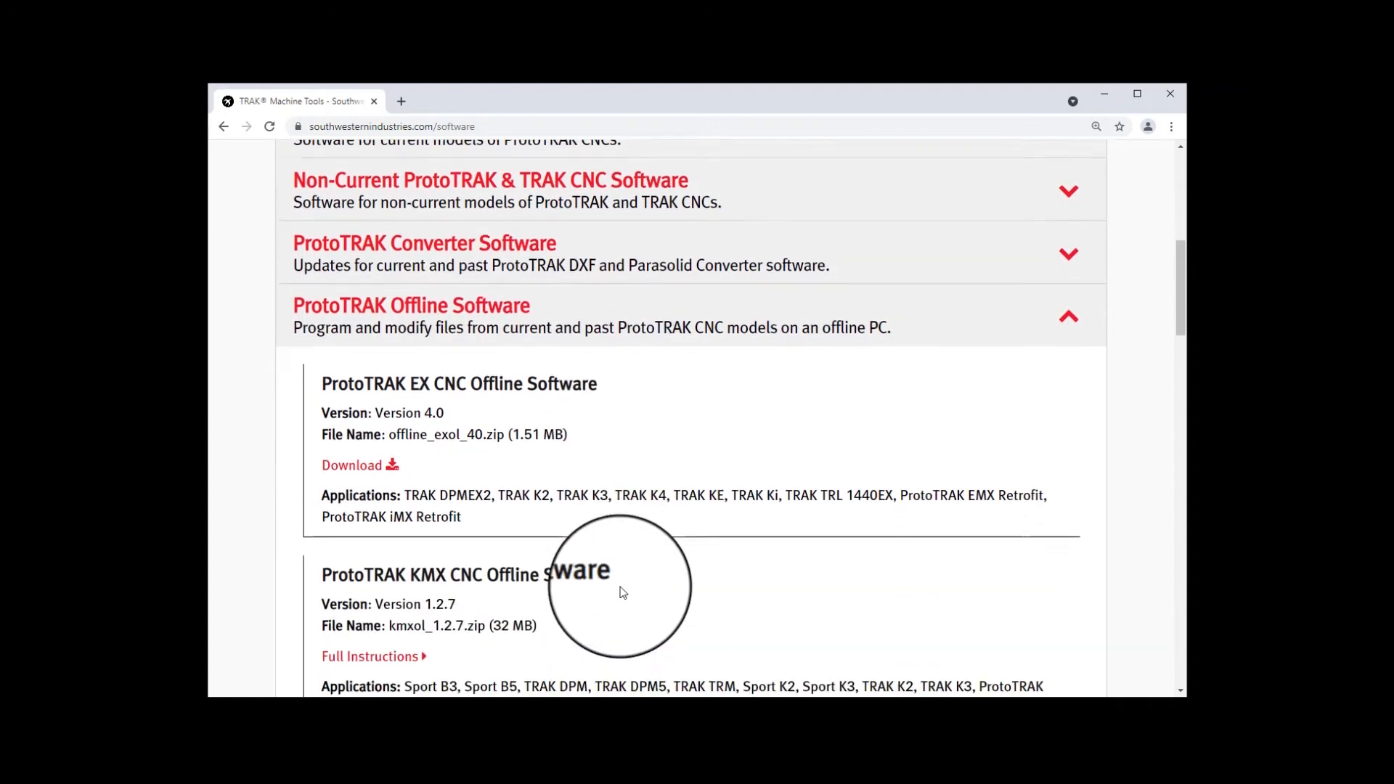
pyautogui.scroll(-1, 613, 585)
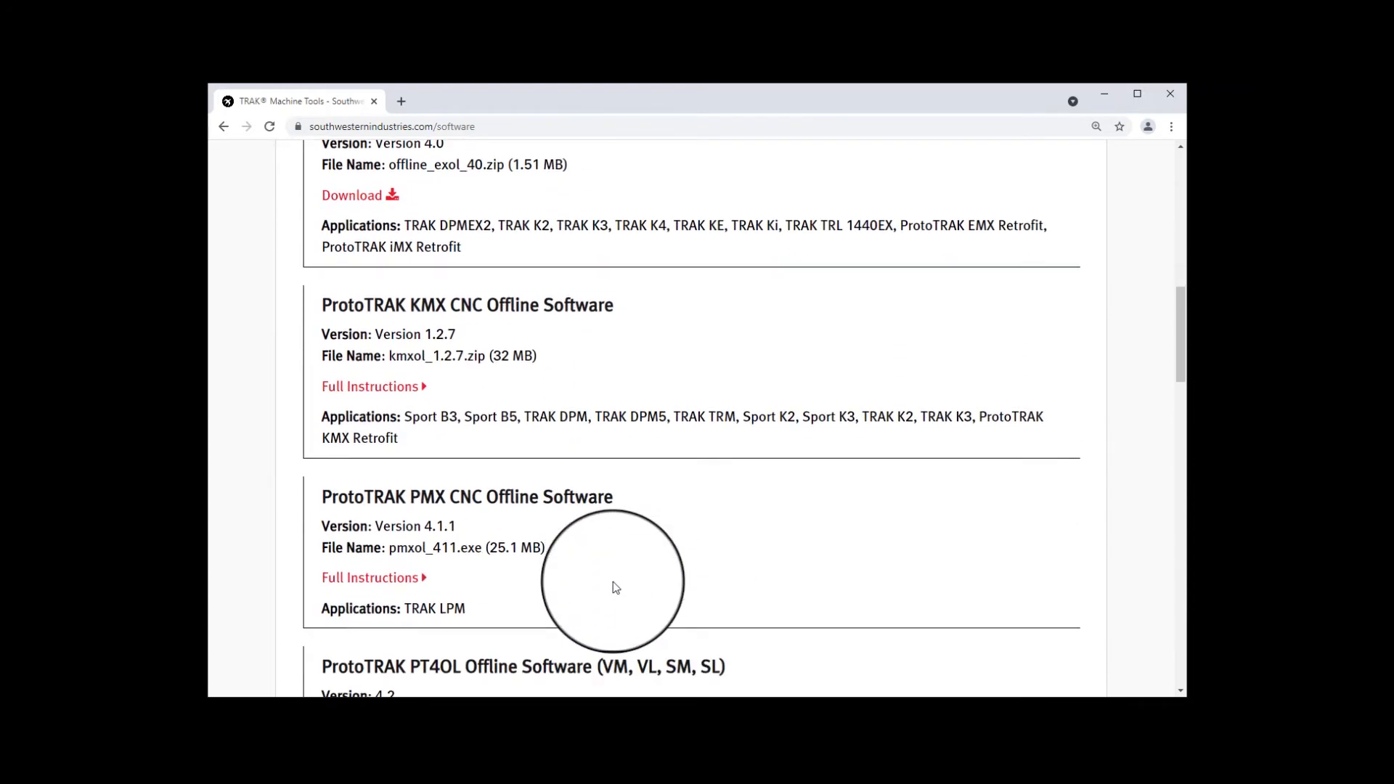
pyautogui.scroll(-2, 612, 587)
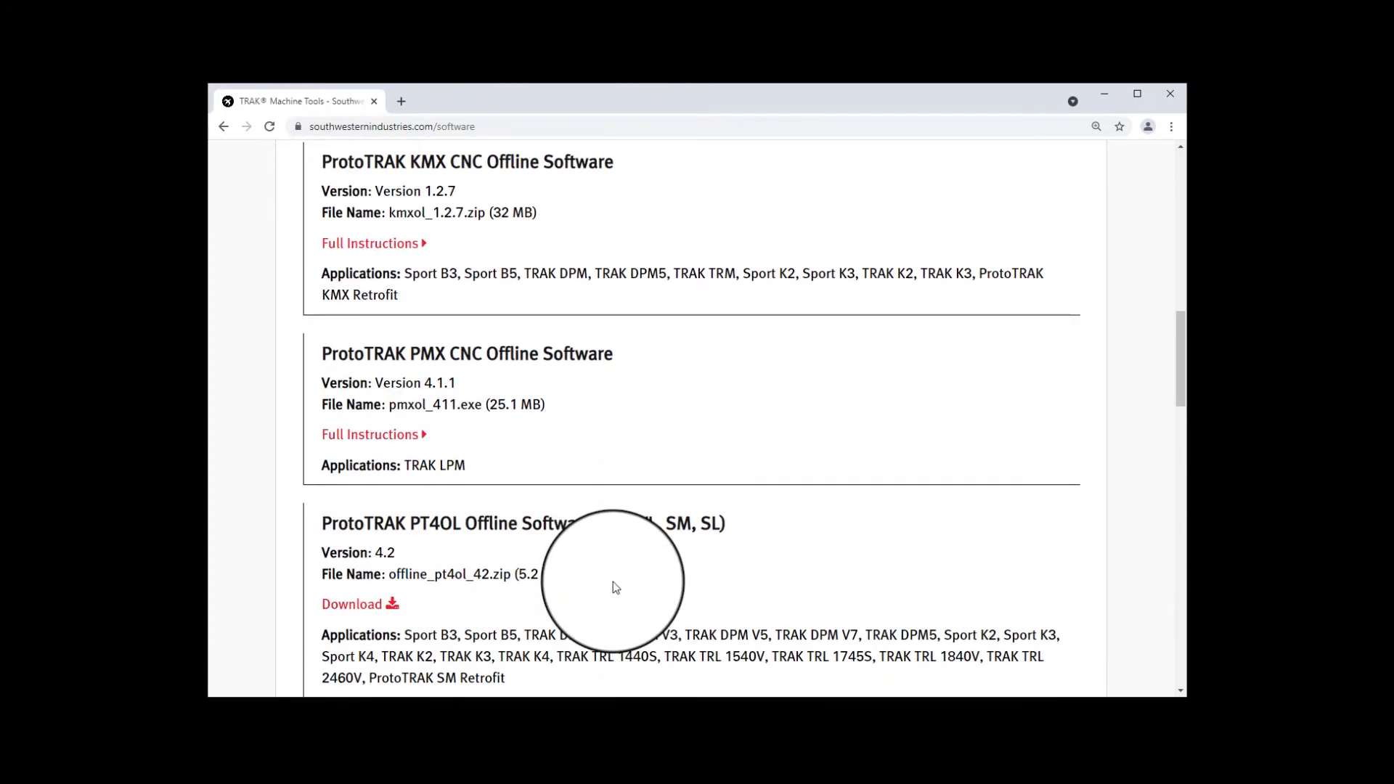
pyautogui.scroll(-4, 613, 587)
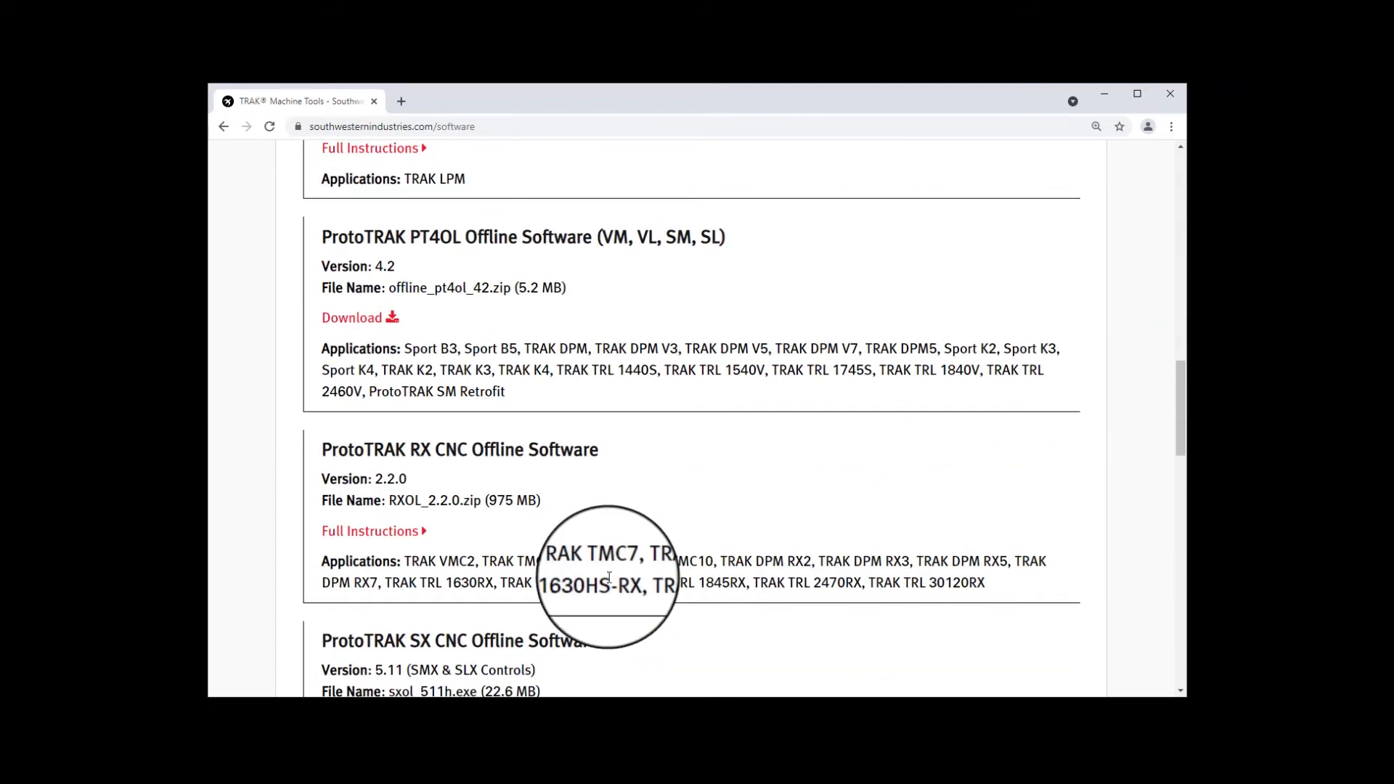
pyautogui.scroll(-1, 633, 608)
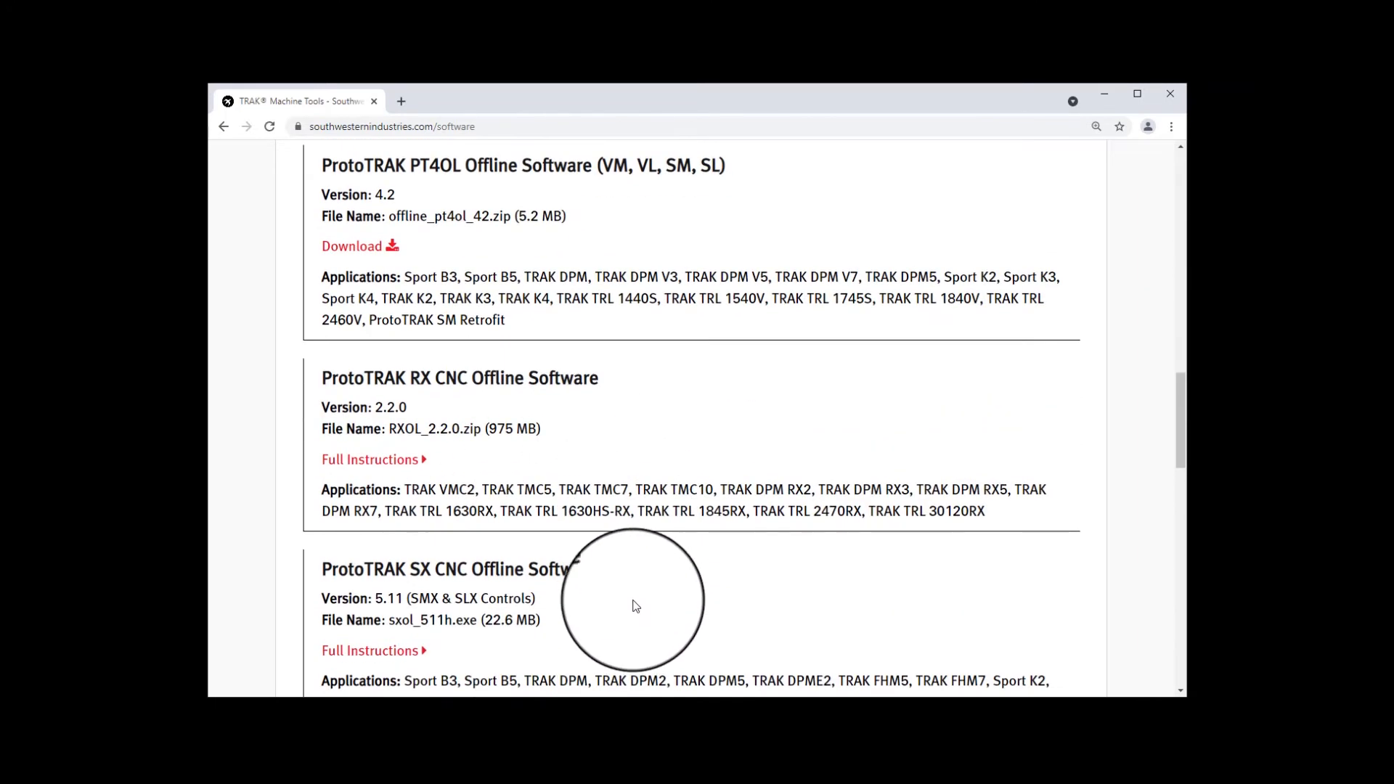
pyautogui.scroll(-6, 629, 603)
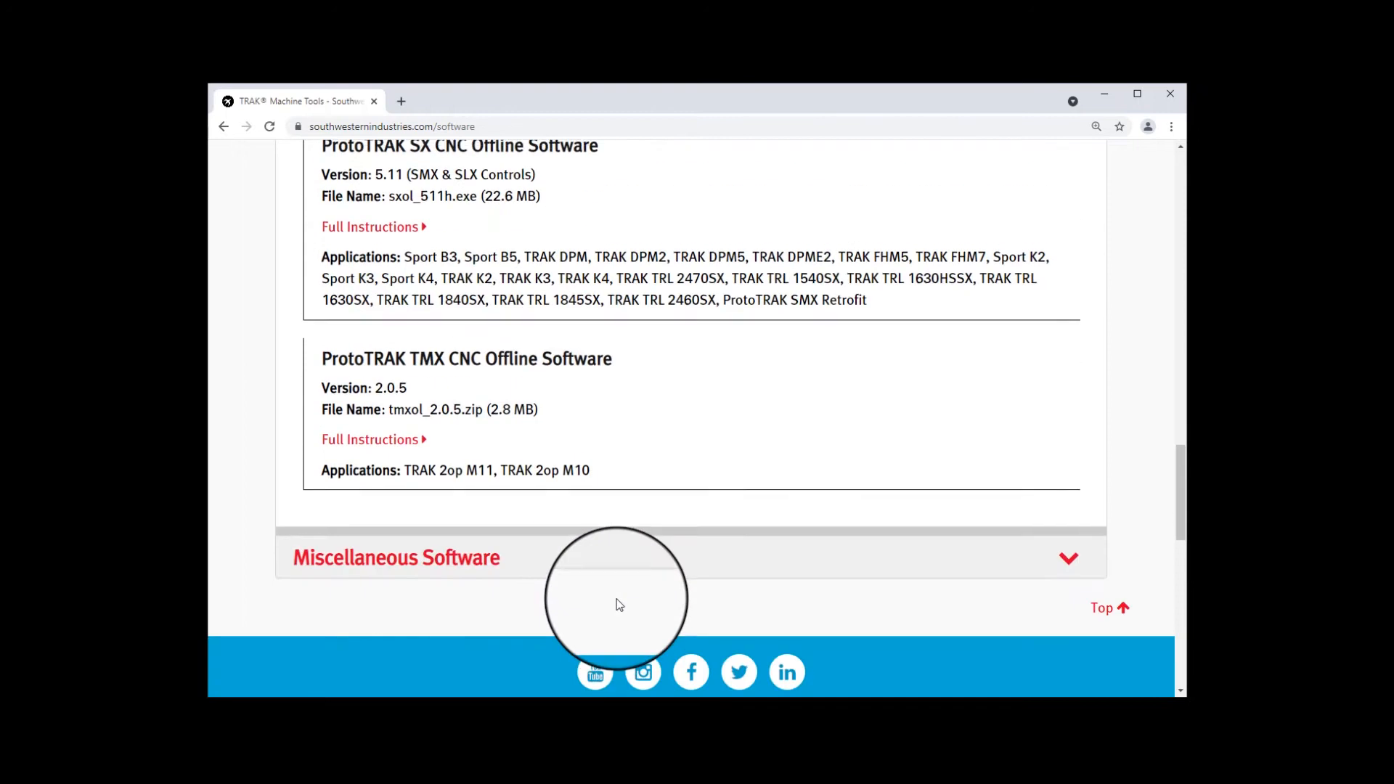
pyautogui.scroll(1, 592, 562)
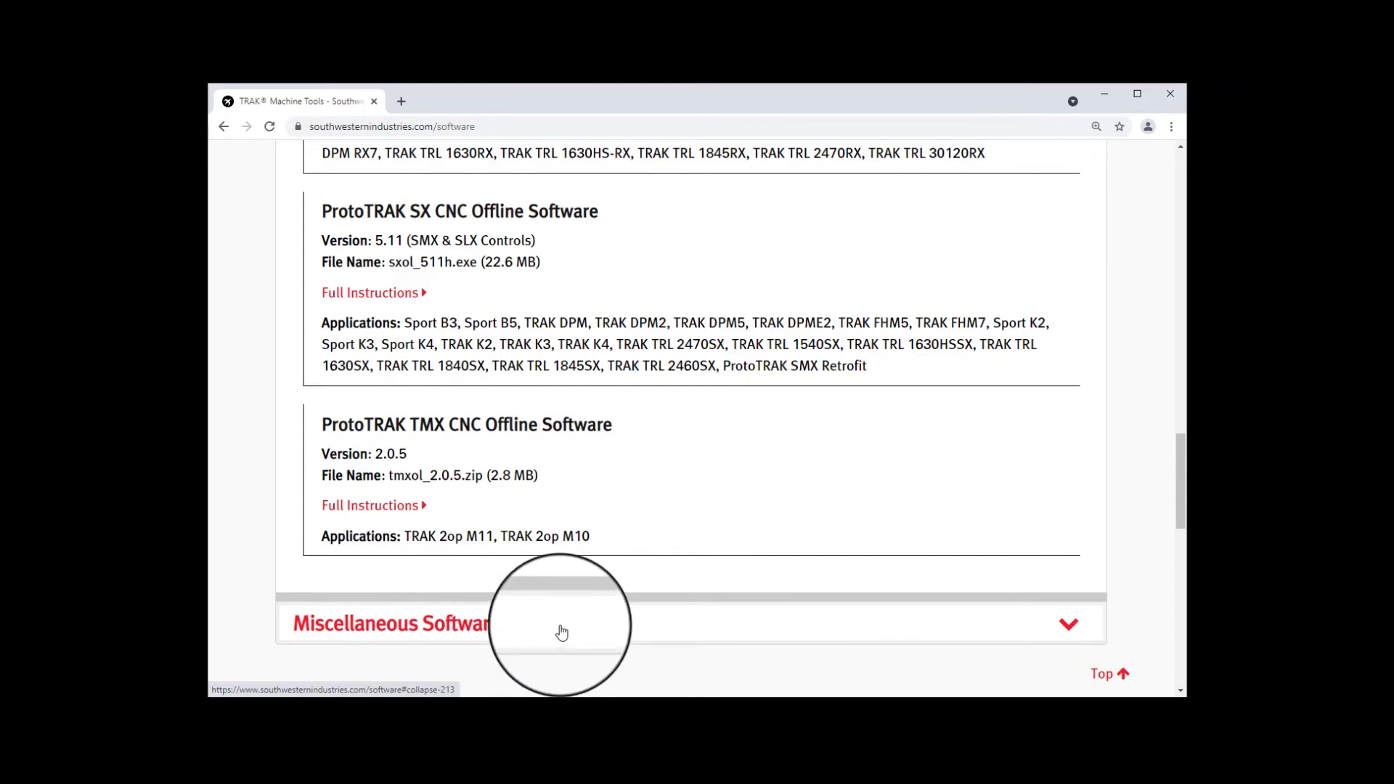
pyautogui.scroll(3, 757, 529)
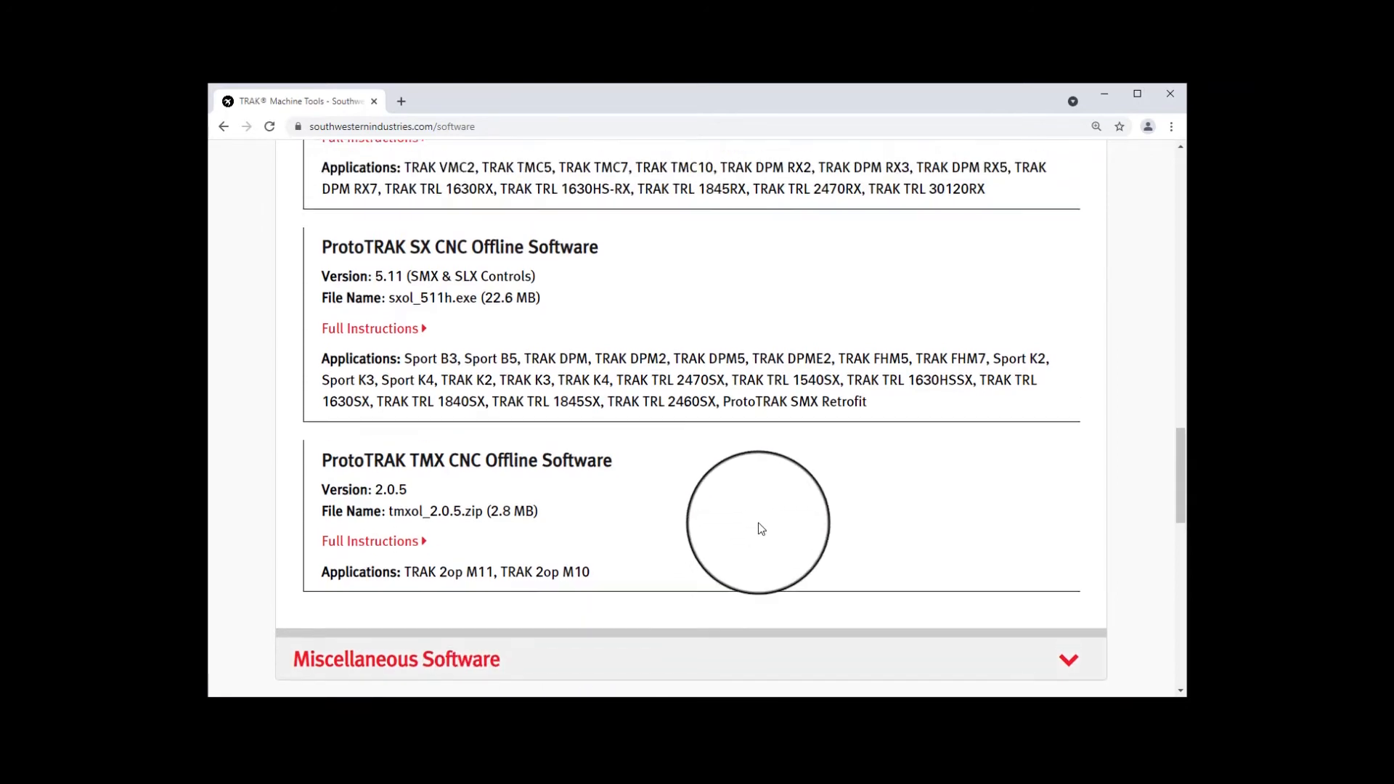
pyautogui.scroll(1, 758, 526)
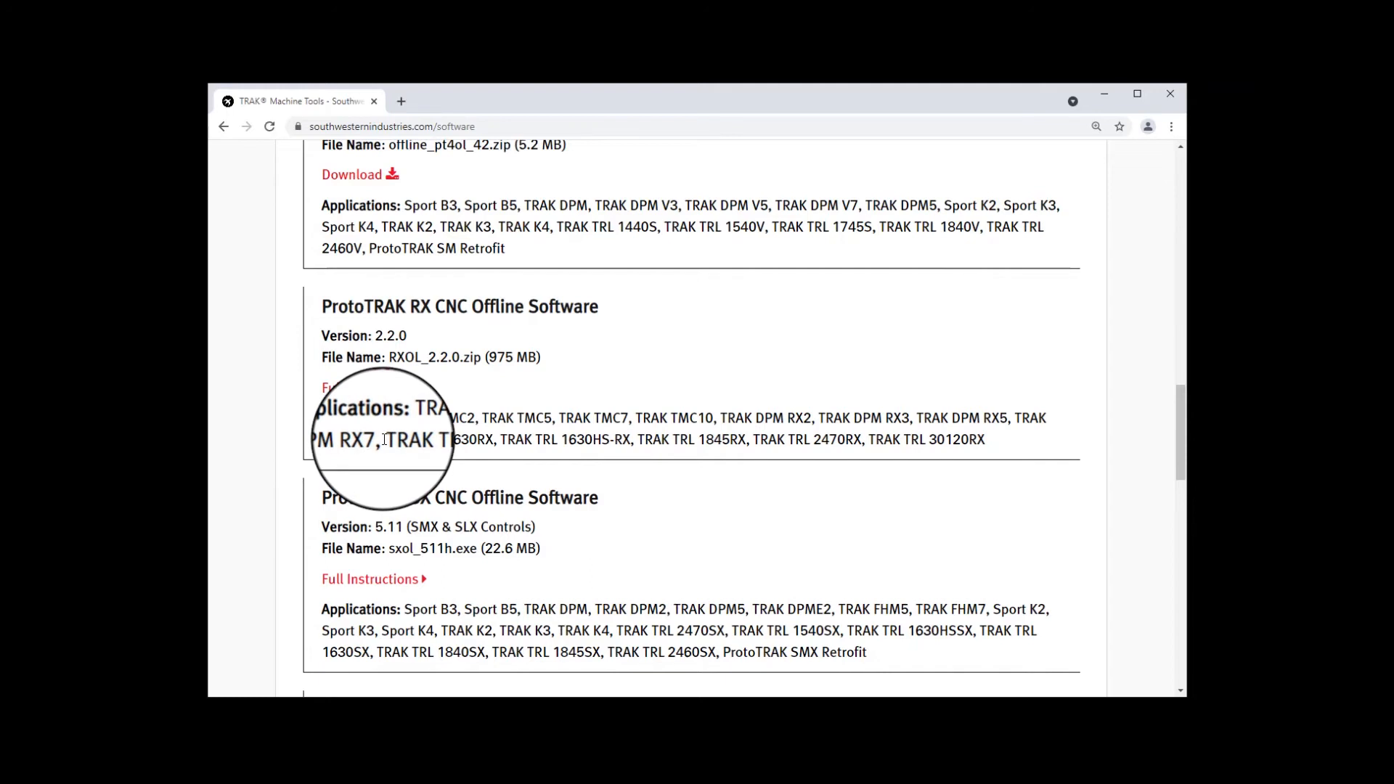
pyautogui.click(369, 392)
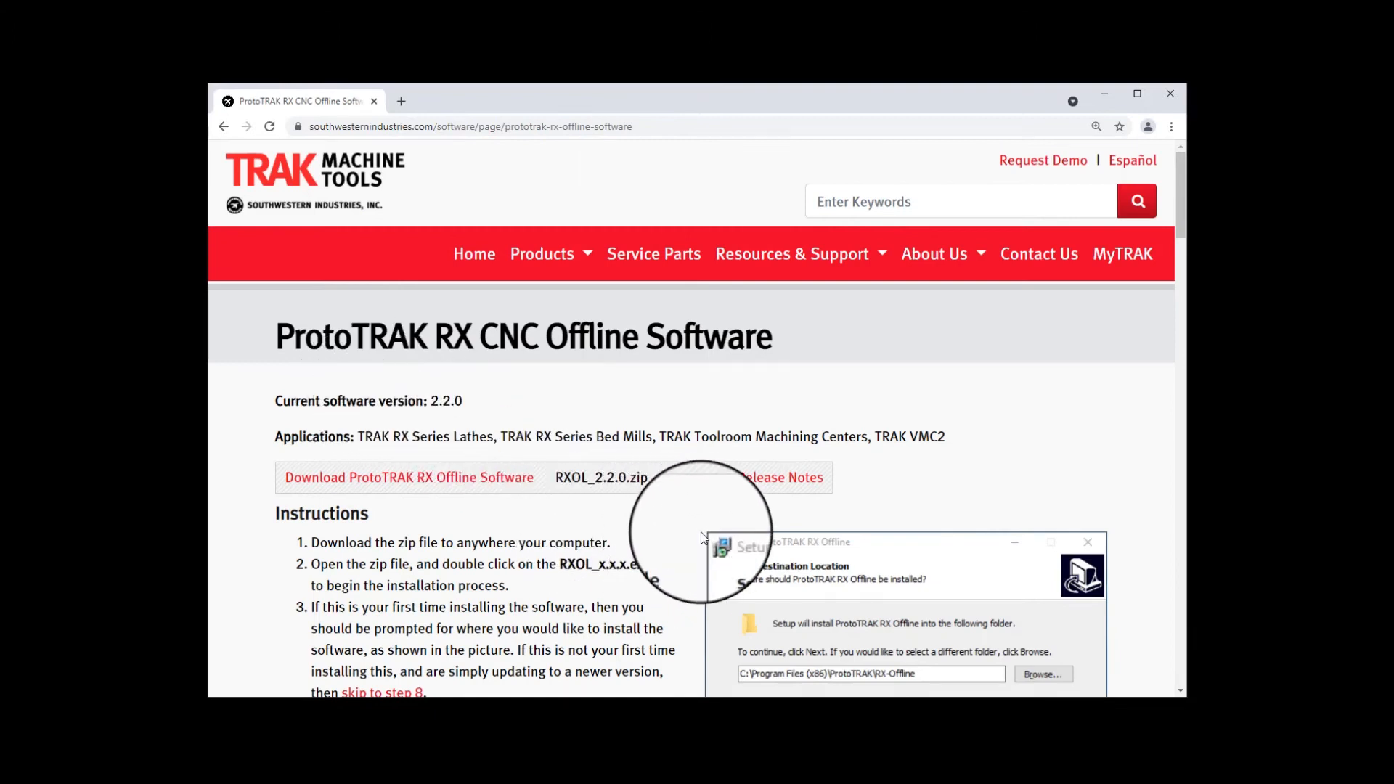
# - Read through the ProtoTRAK RX offline installation instructions from the first to the last step, returning to the start of the page
pyautogui.scroll(-2, 697, 532)
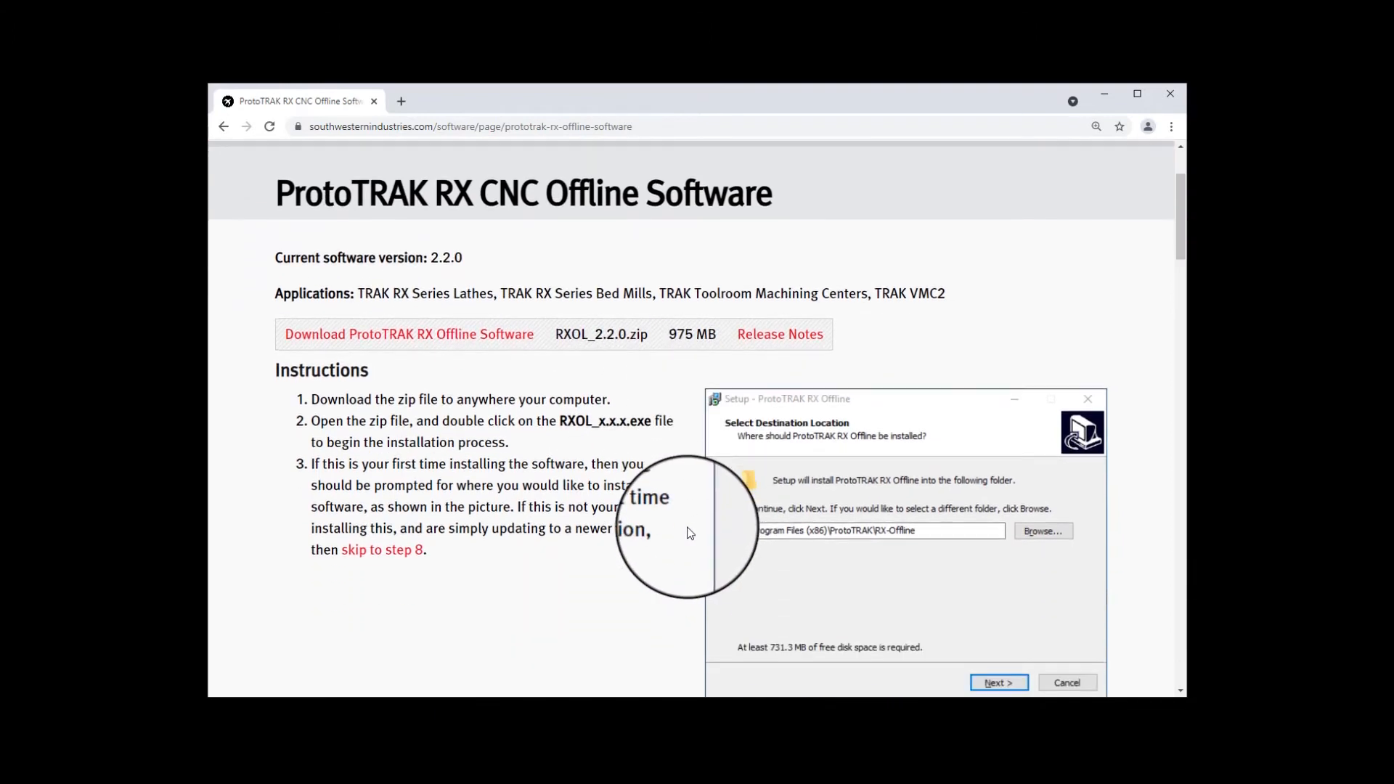
pyautogui.scroll(-4, 686, 534)
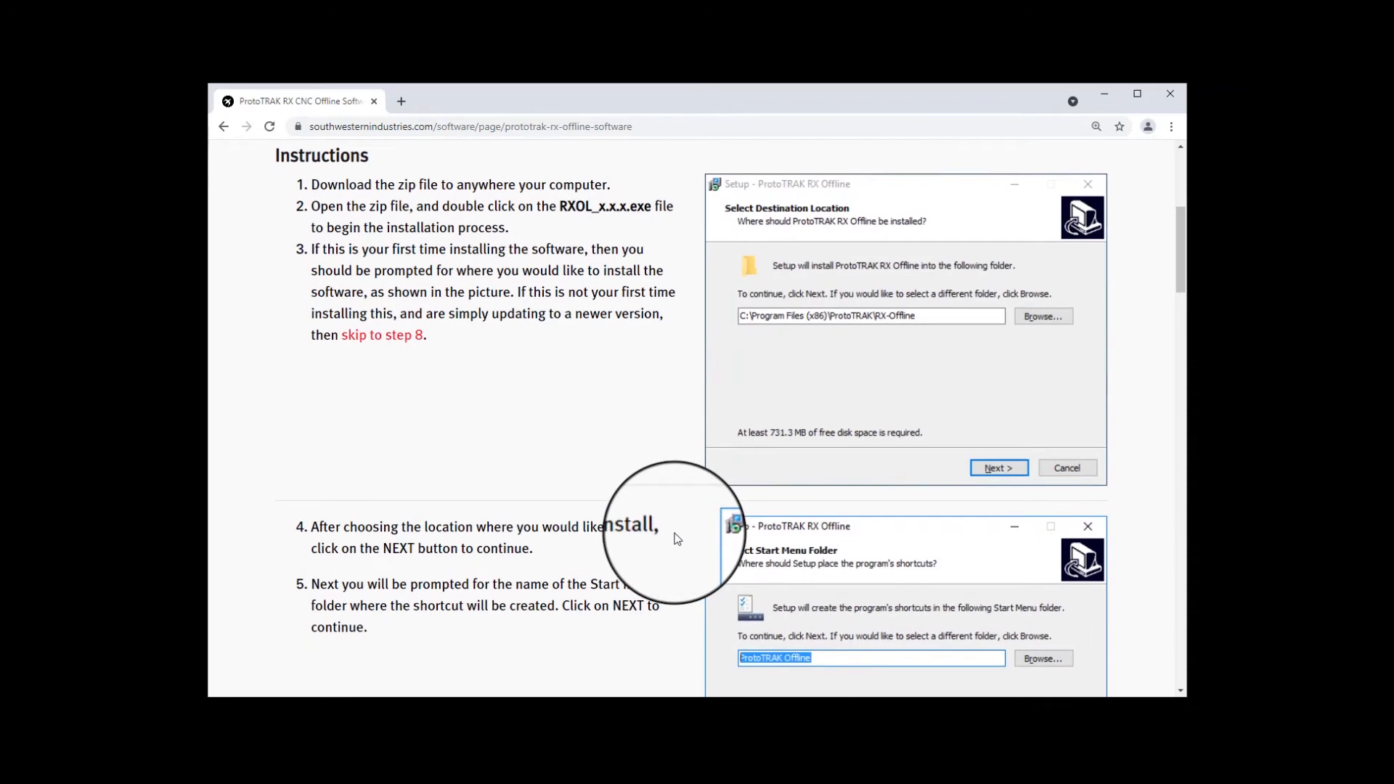
pyautogui.scroll(-4, 675, 539)
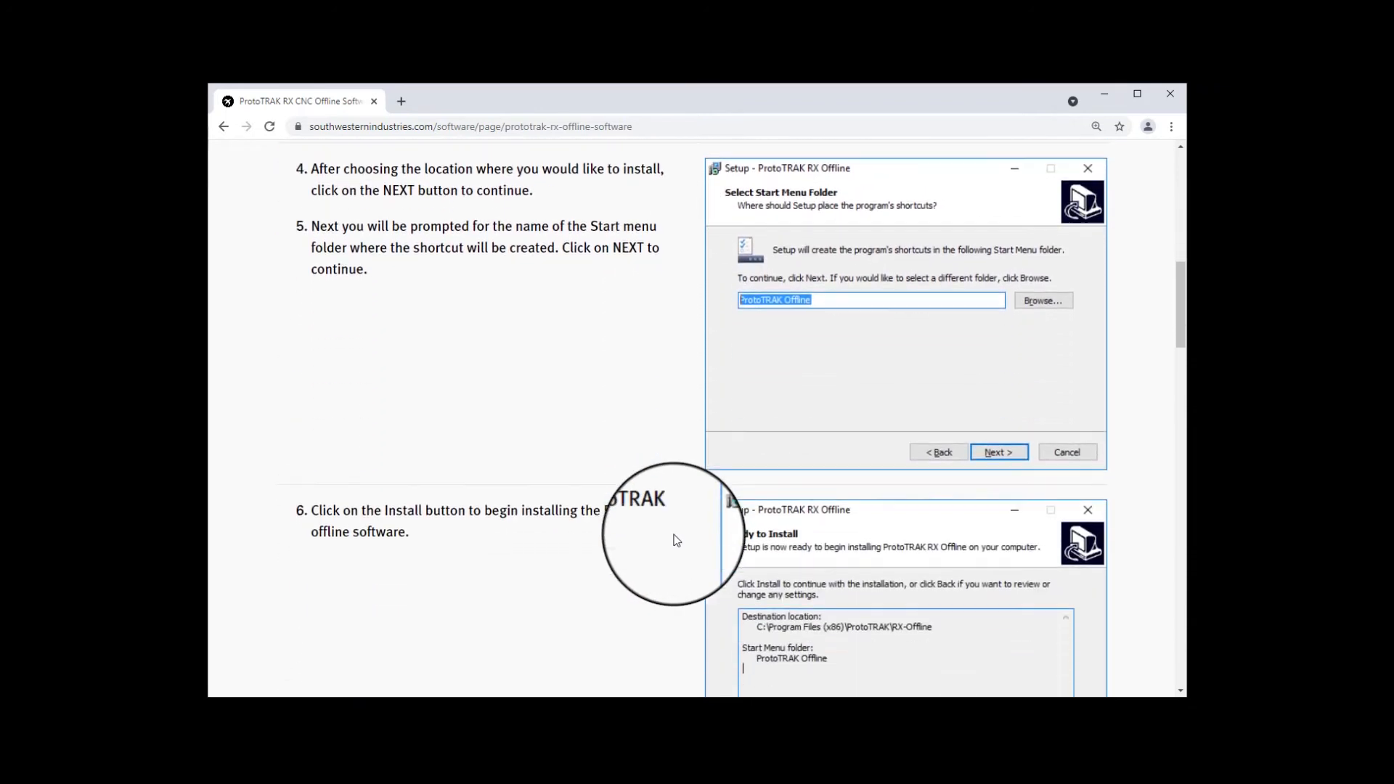
pyautogui.scroll(-3, 675, 541)
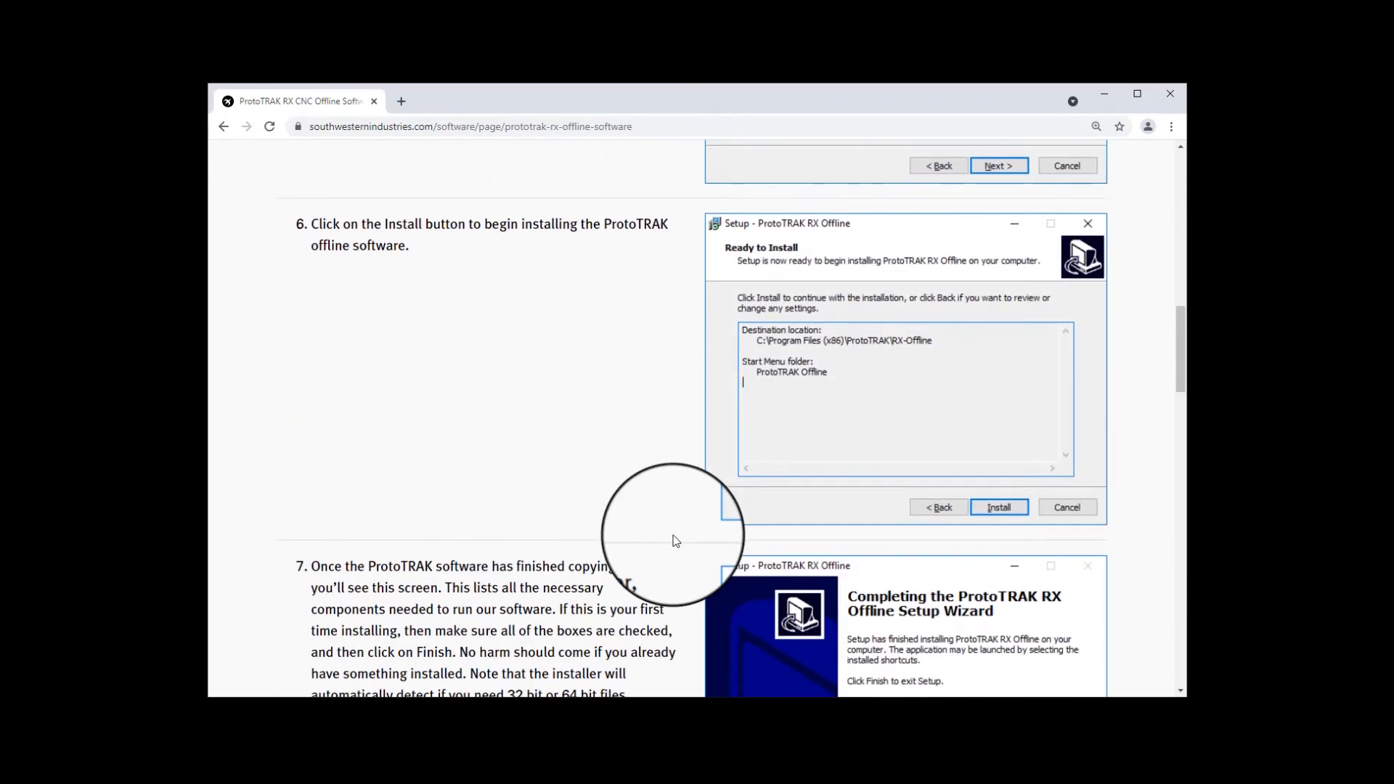
pyautogui.scroll(-4, 676, 541)
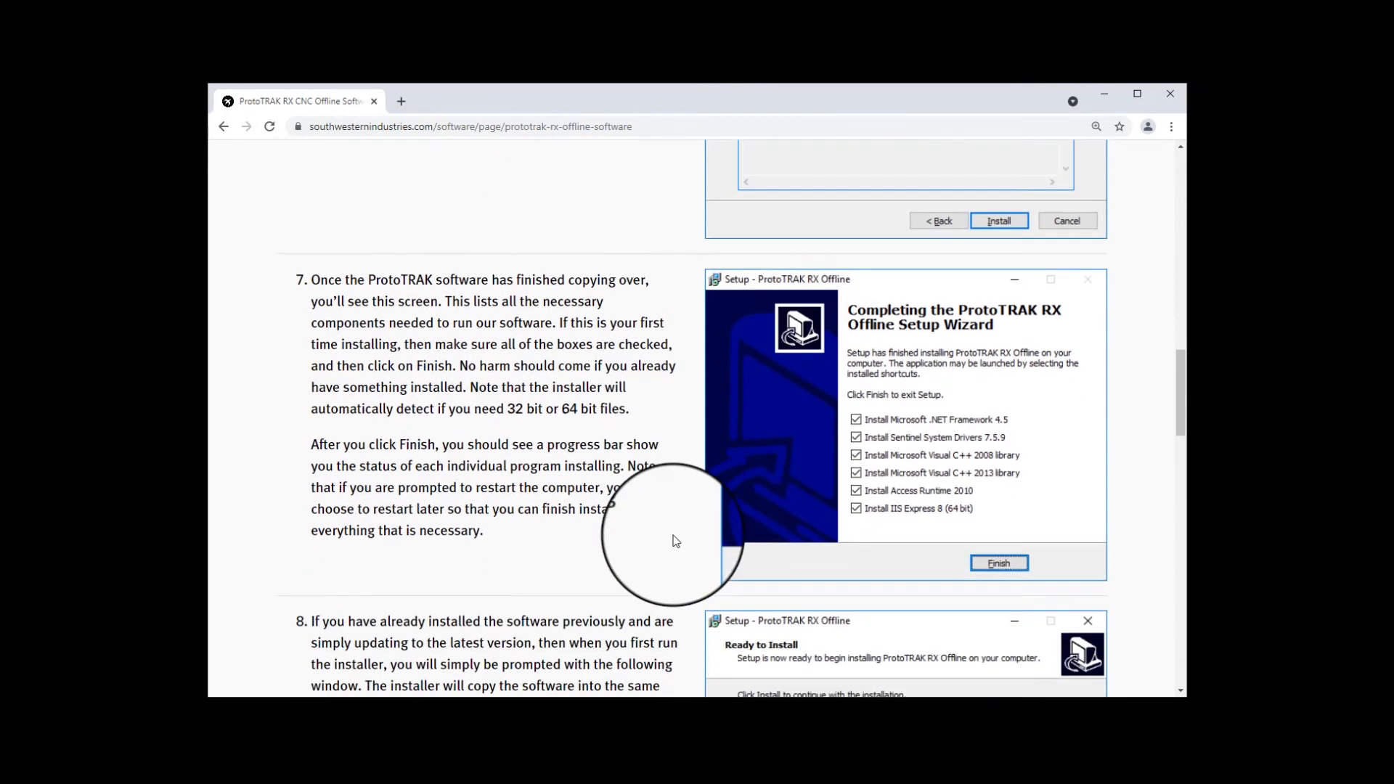
pyautogui.scroll(-8, 676, 541)
pyautogui.scroll(-2, 672, 543)
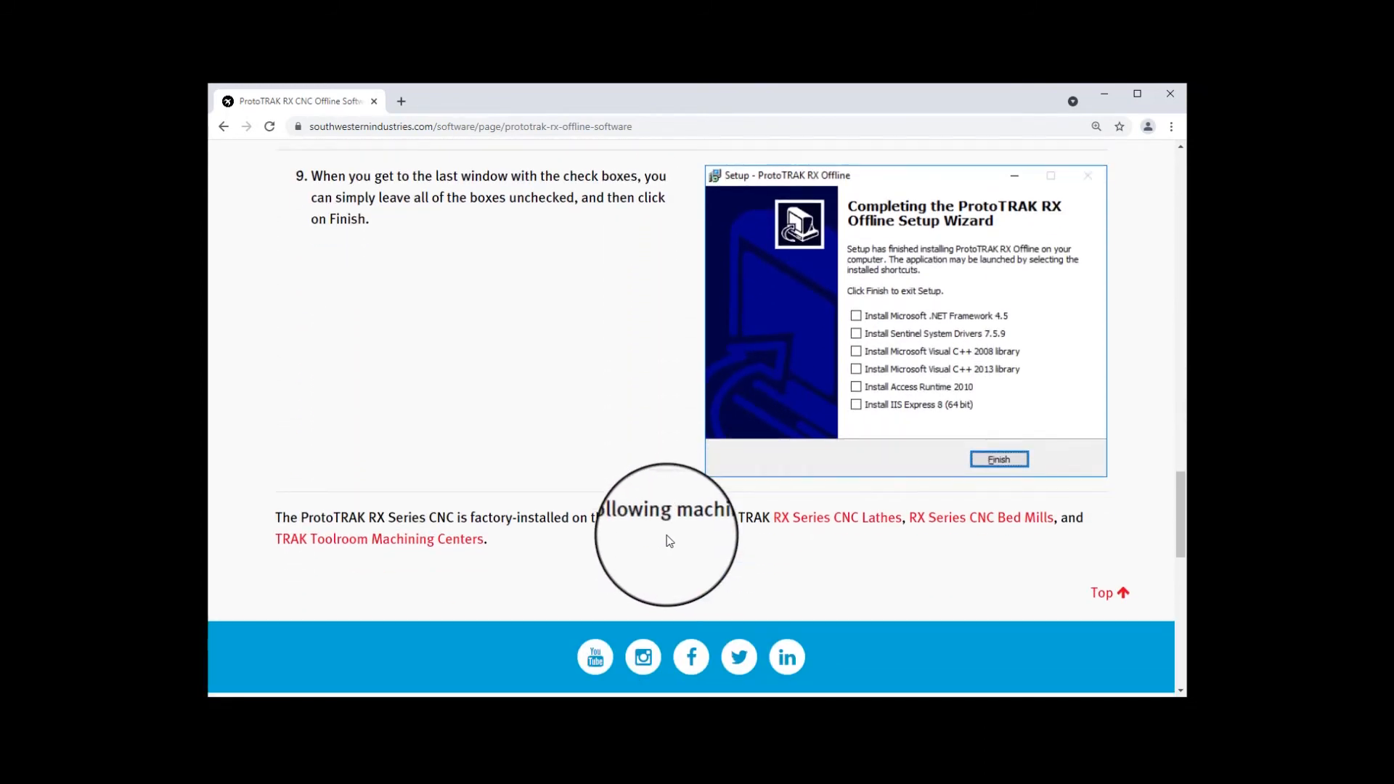
pyautogui.scroll(10, 667, 536)
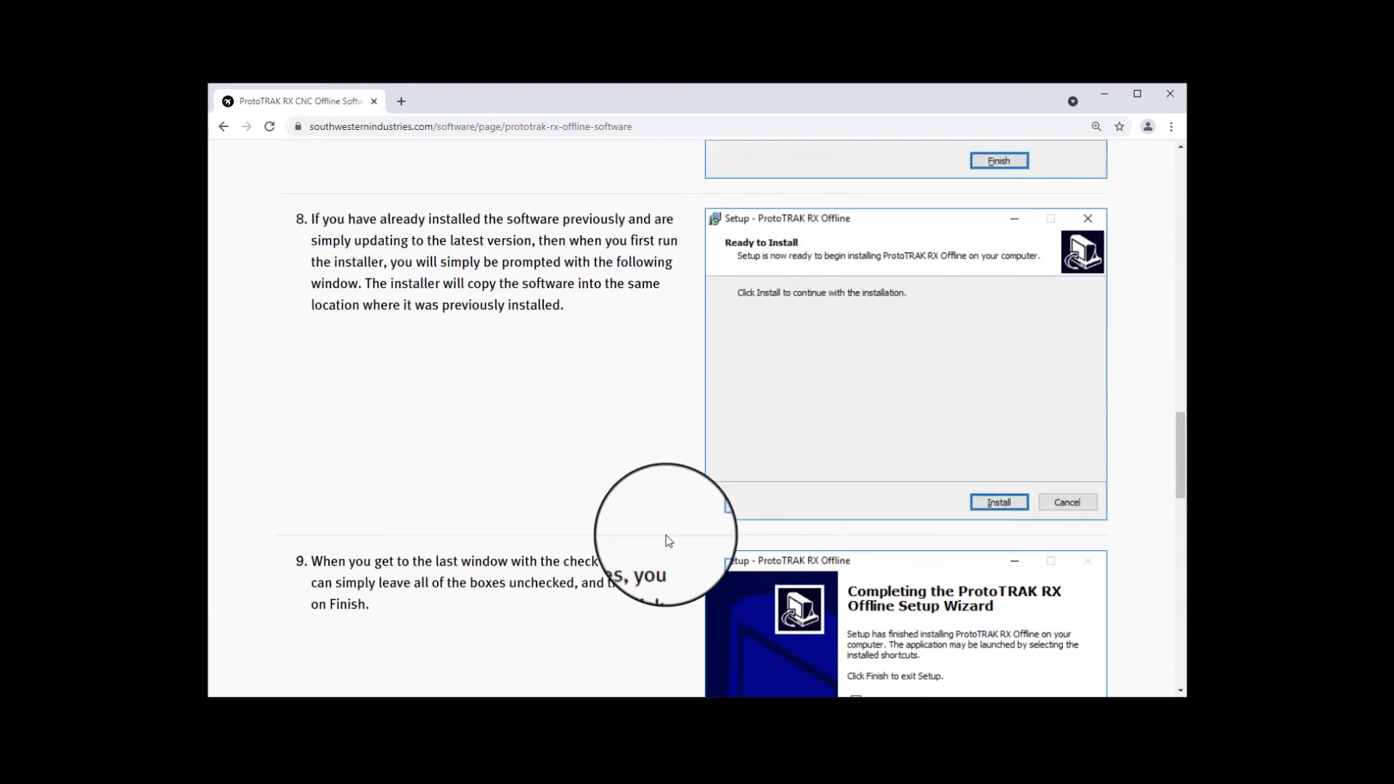
pyautogui.scroll(15, 668, 538)
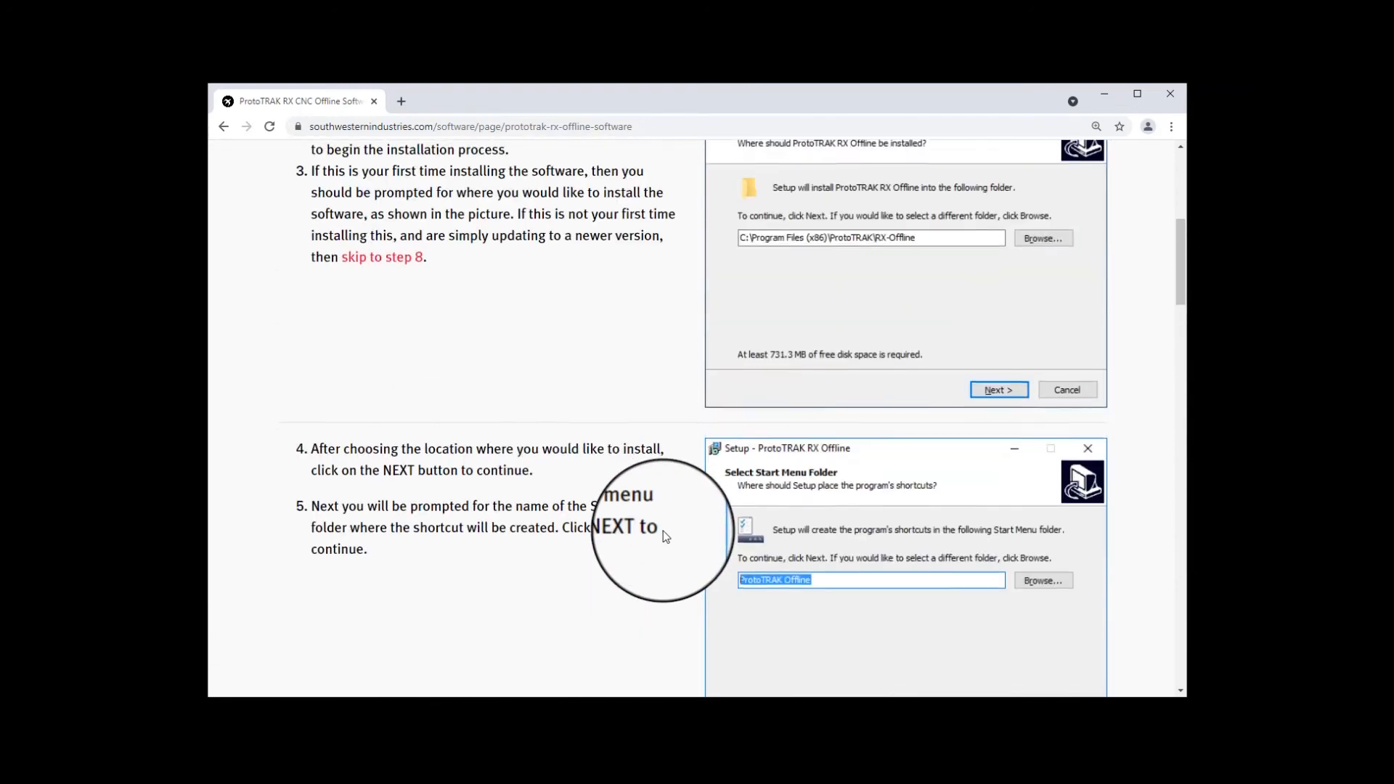
pyautogui.scroll(5, 662, 530)
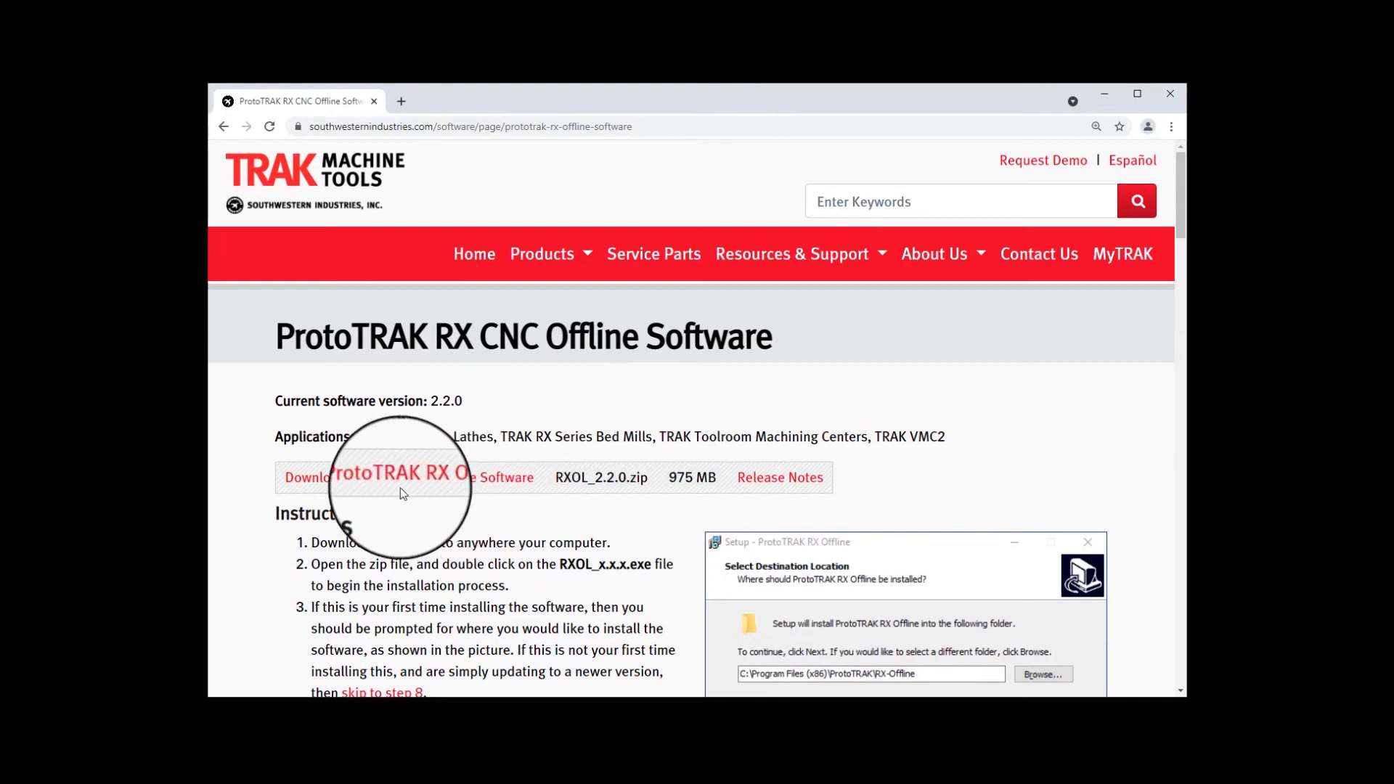
# - Download the ProtoTRAK RX Offline Software archive RXOL_2.2.0.zip and minimize the browser window
pyautogui.click(331, 485)
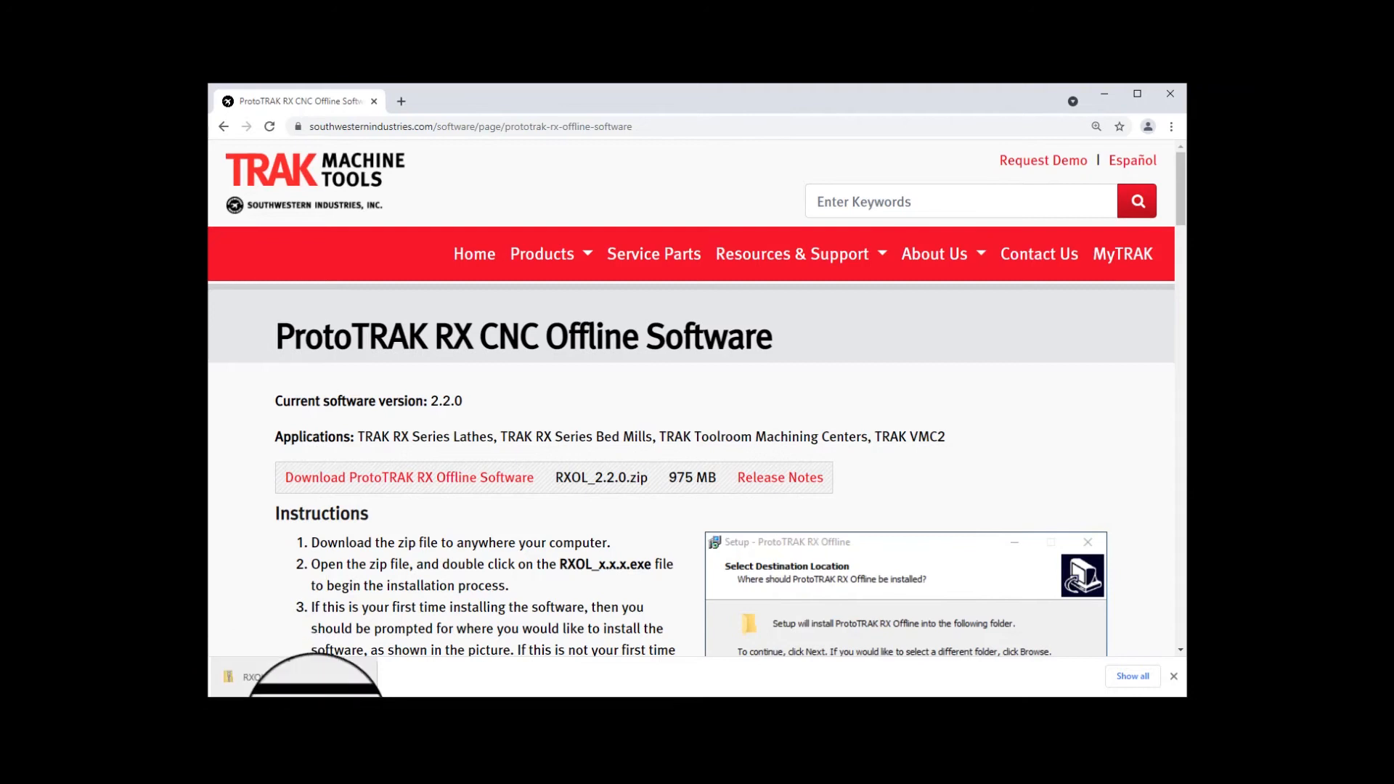
pyautogui.click(1099, 101)
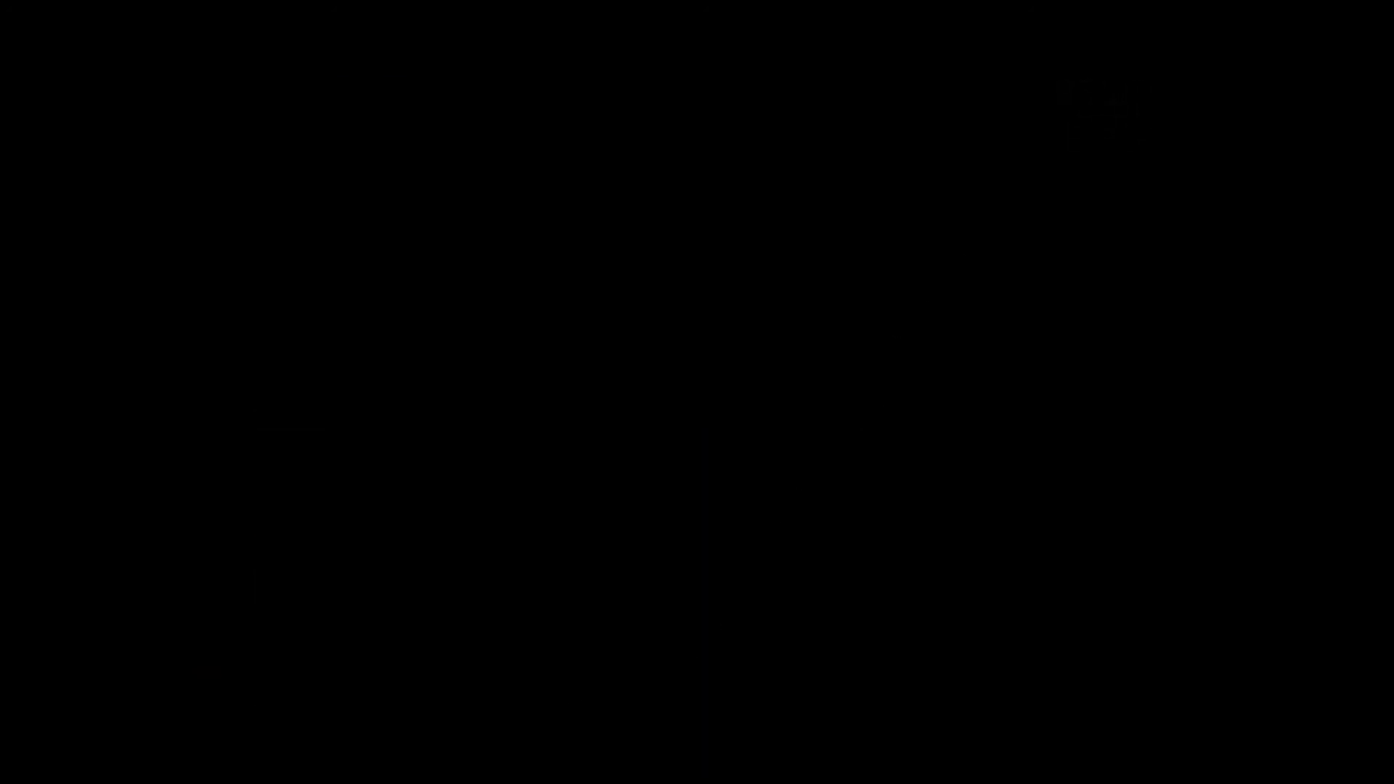
# - Switch to File Explorer and extract the RXOL_2.2.0 archive in the Downloads folder to the default destination
pyautogui.press('super+e')
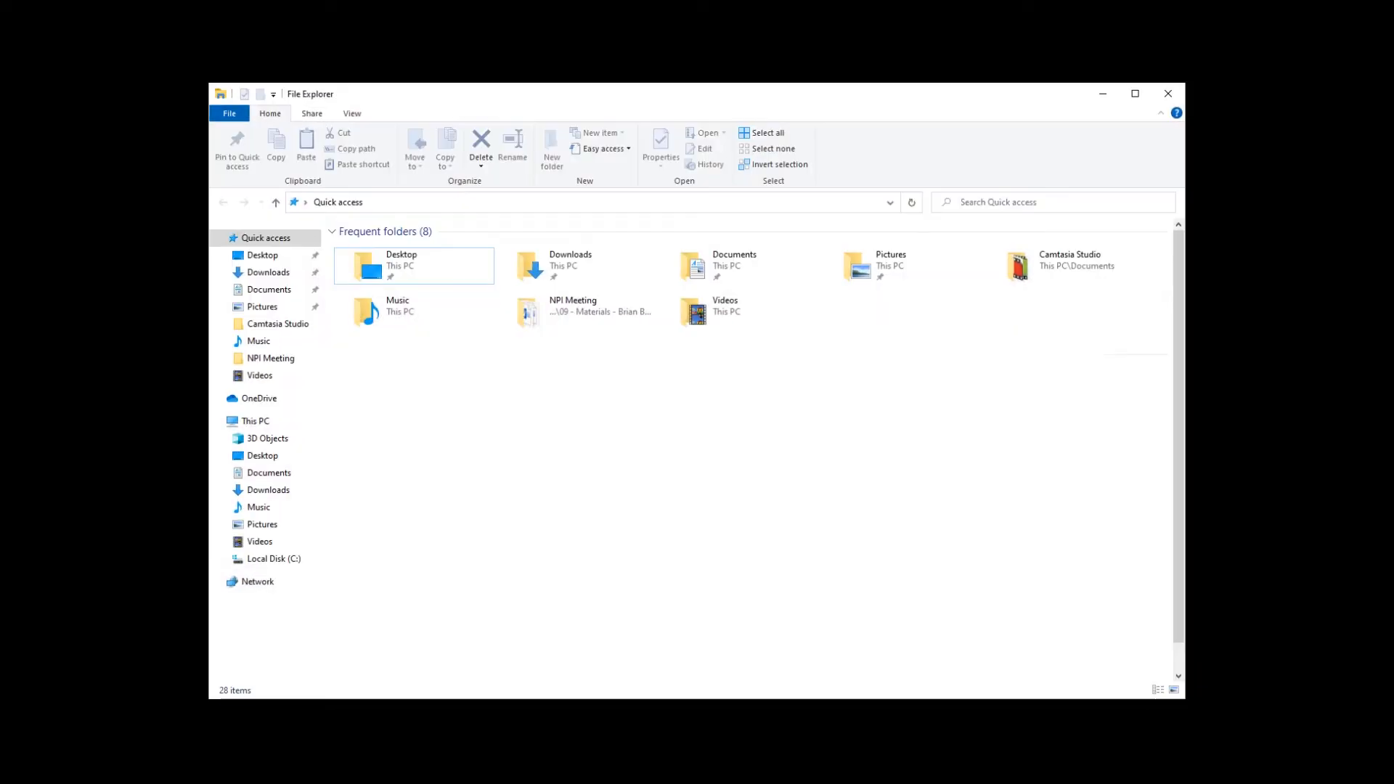
pyautogui.doubleClick(553, 265)
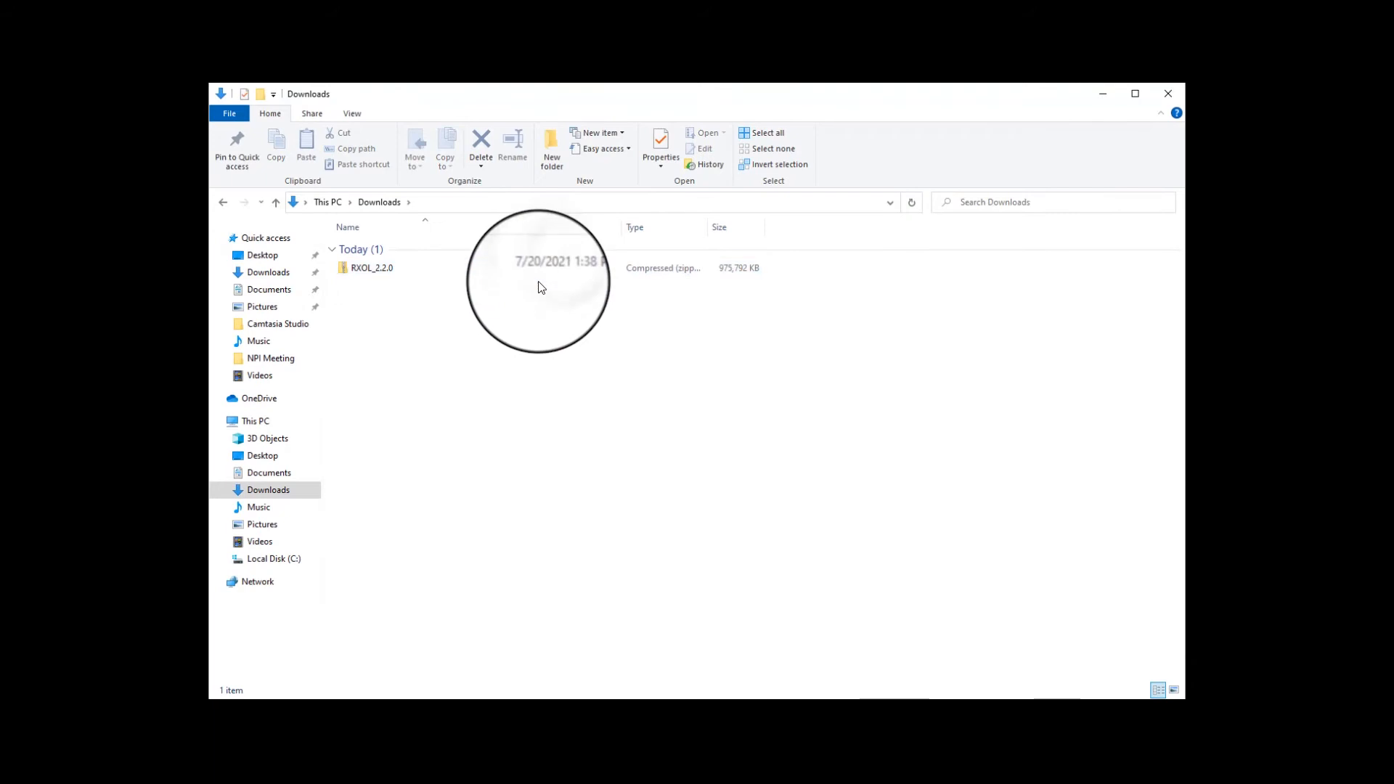
pyautogui.rightClick(379, 270)
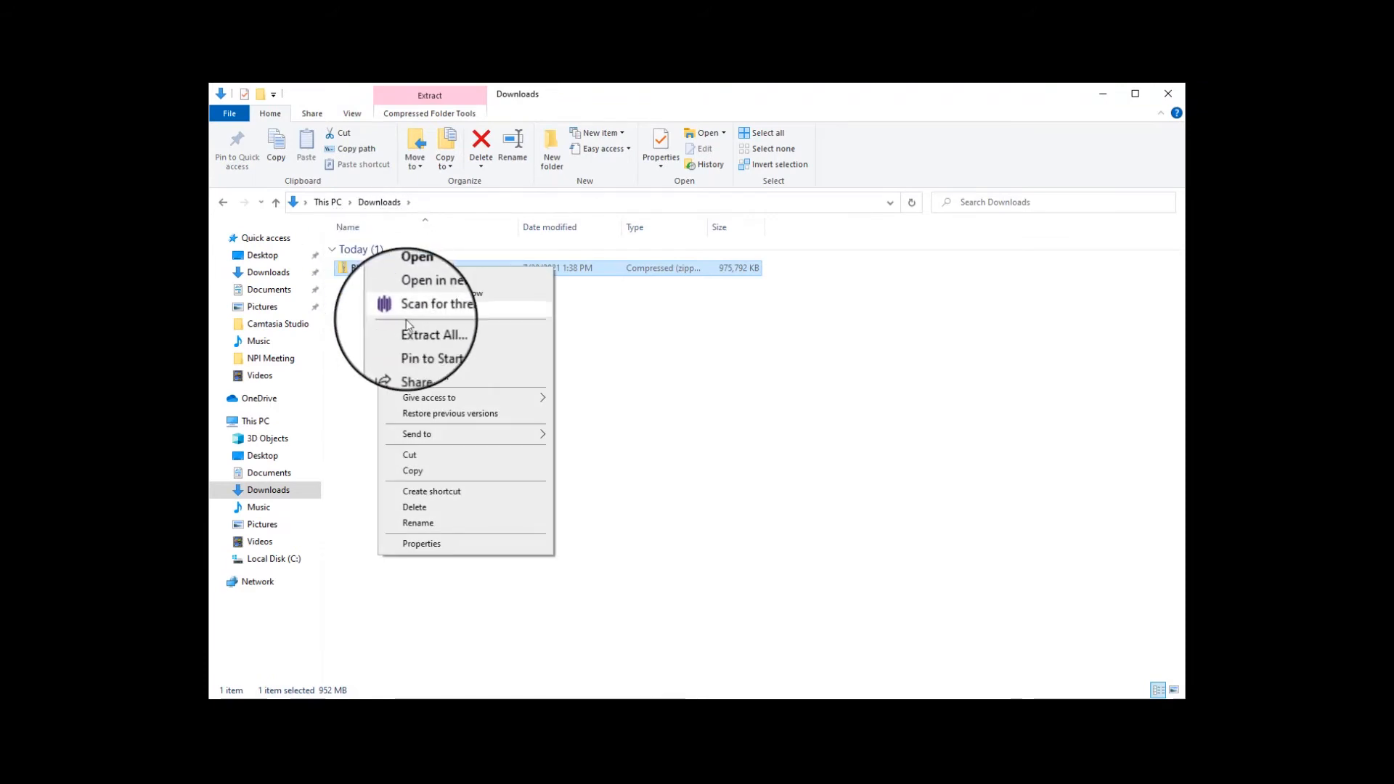
pyautogui.click(418, 331)
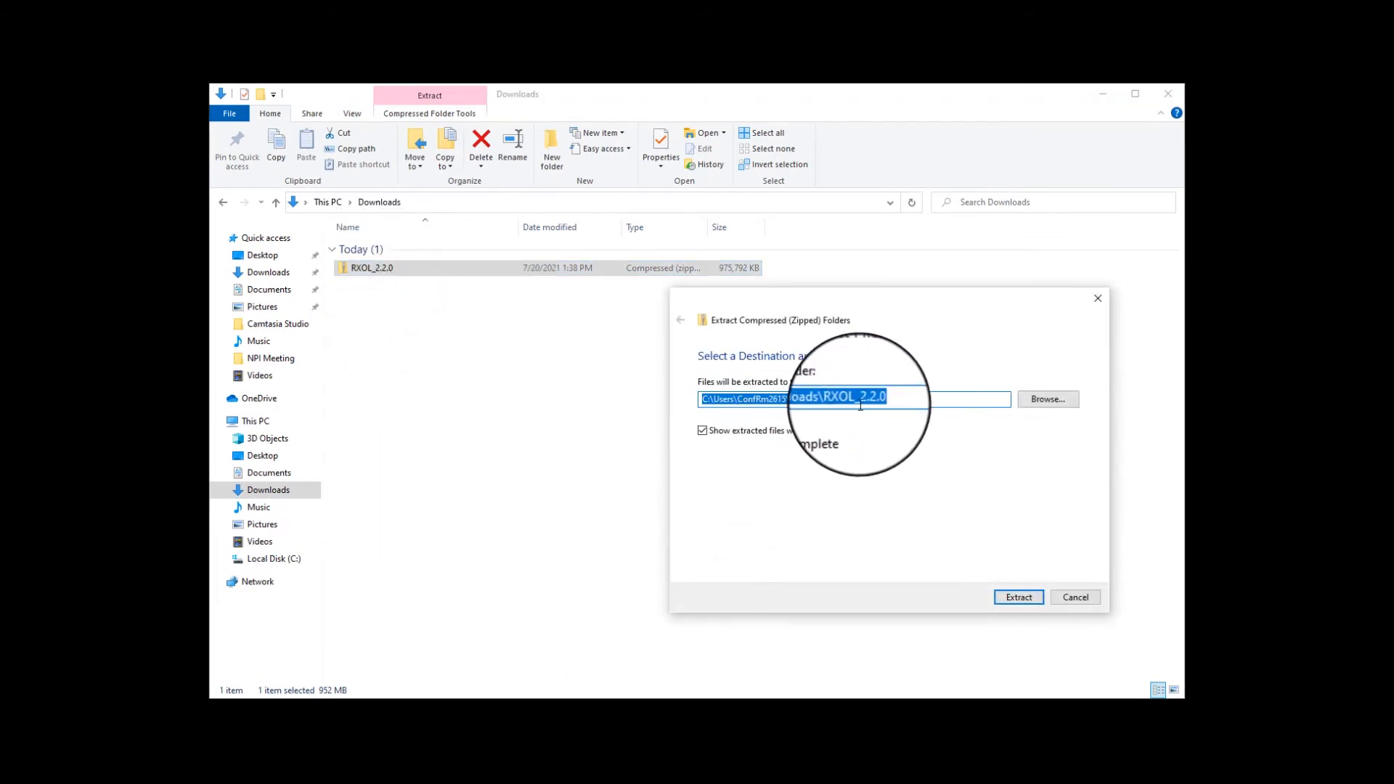
pyautogui.click(1019, 598)
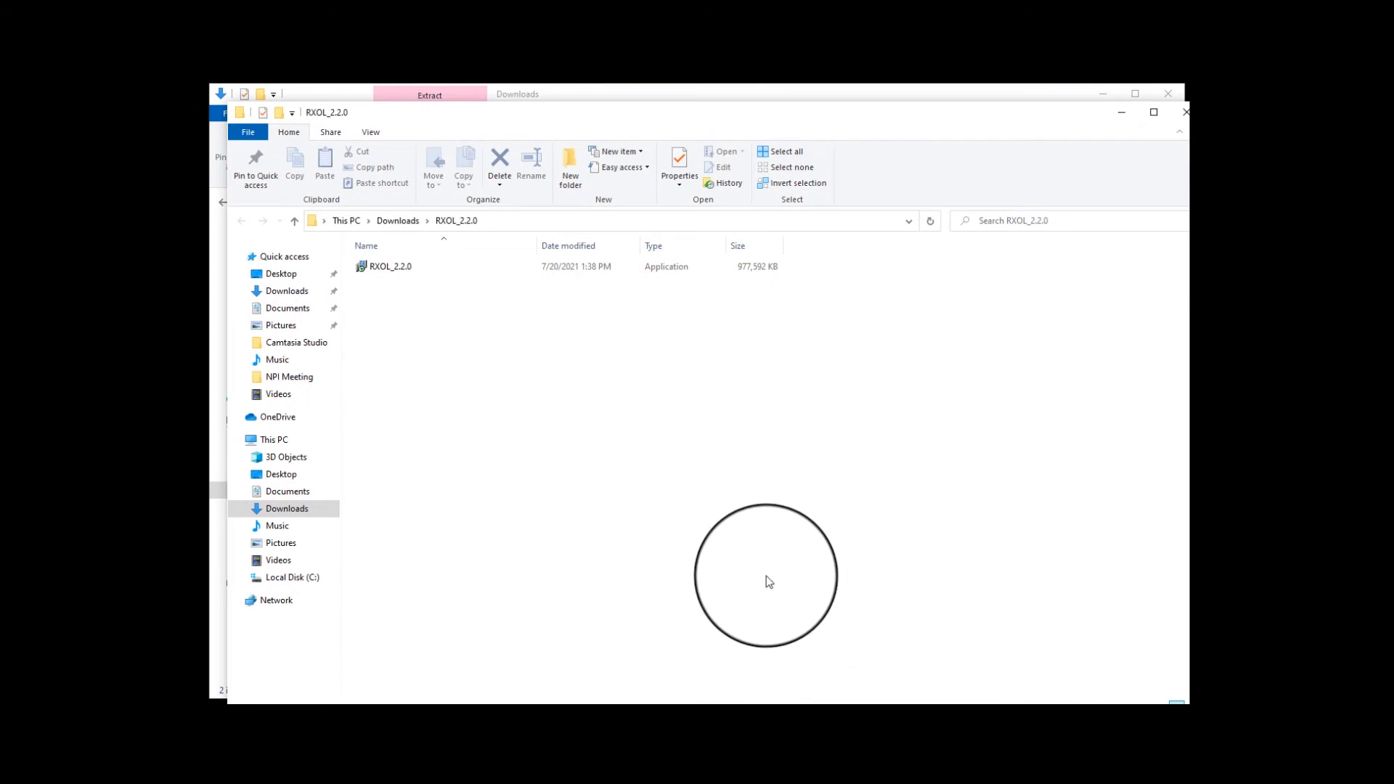
# - Run the RXOL_2.2.0 installer despite the SmartScreen block and install ProtoTRAK RX Offline with the default destination and Start Menu folder
pyautogui.doubleClick(377, 267)
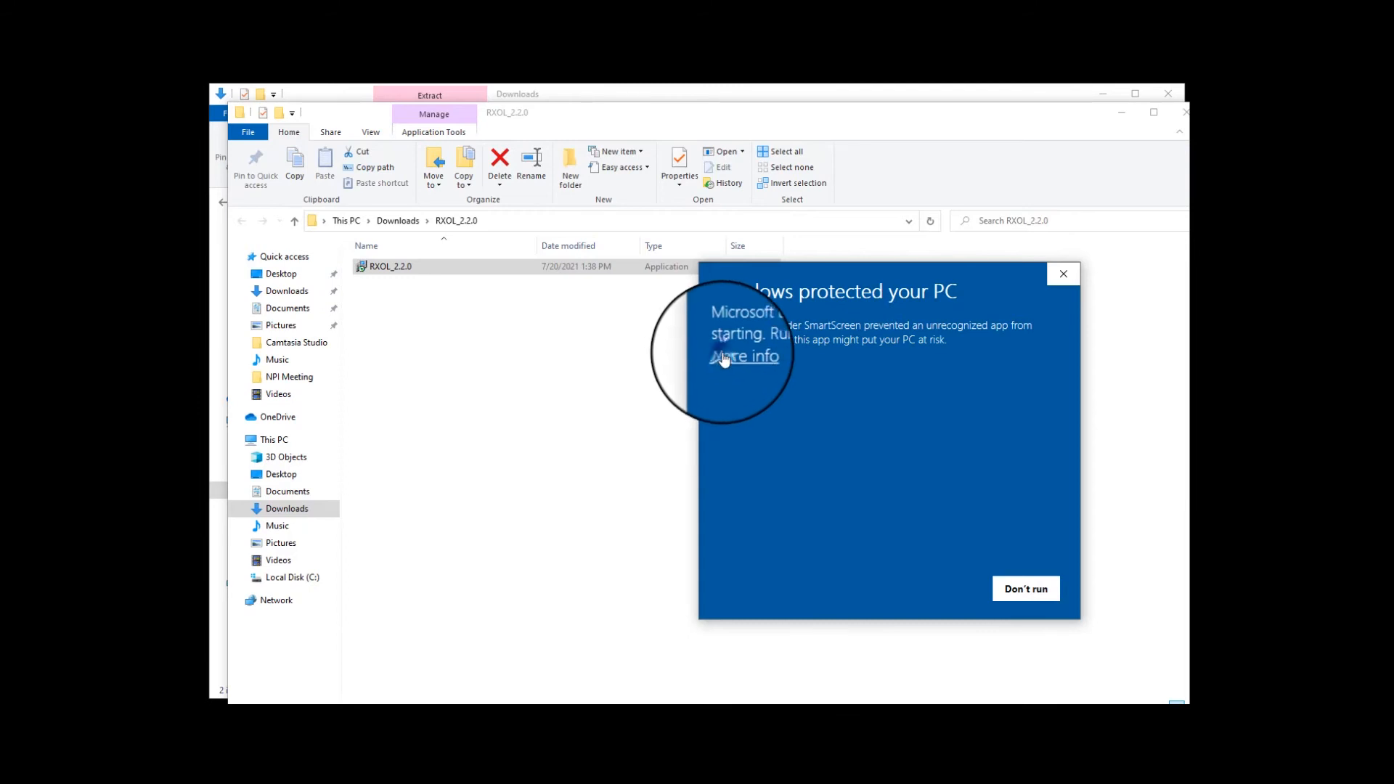
pyautogui.click(723, 354)
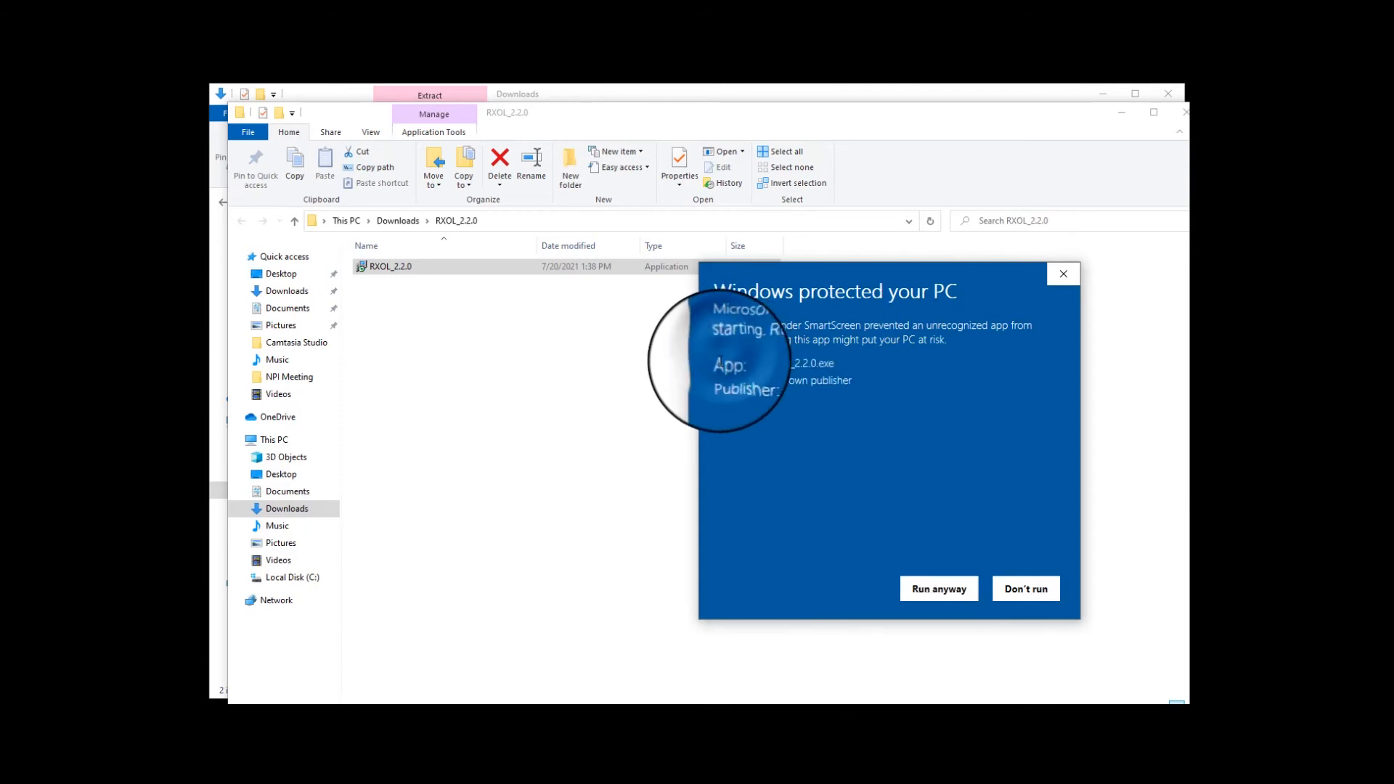
pyautogui.click(939, 592)
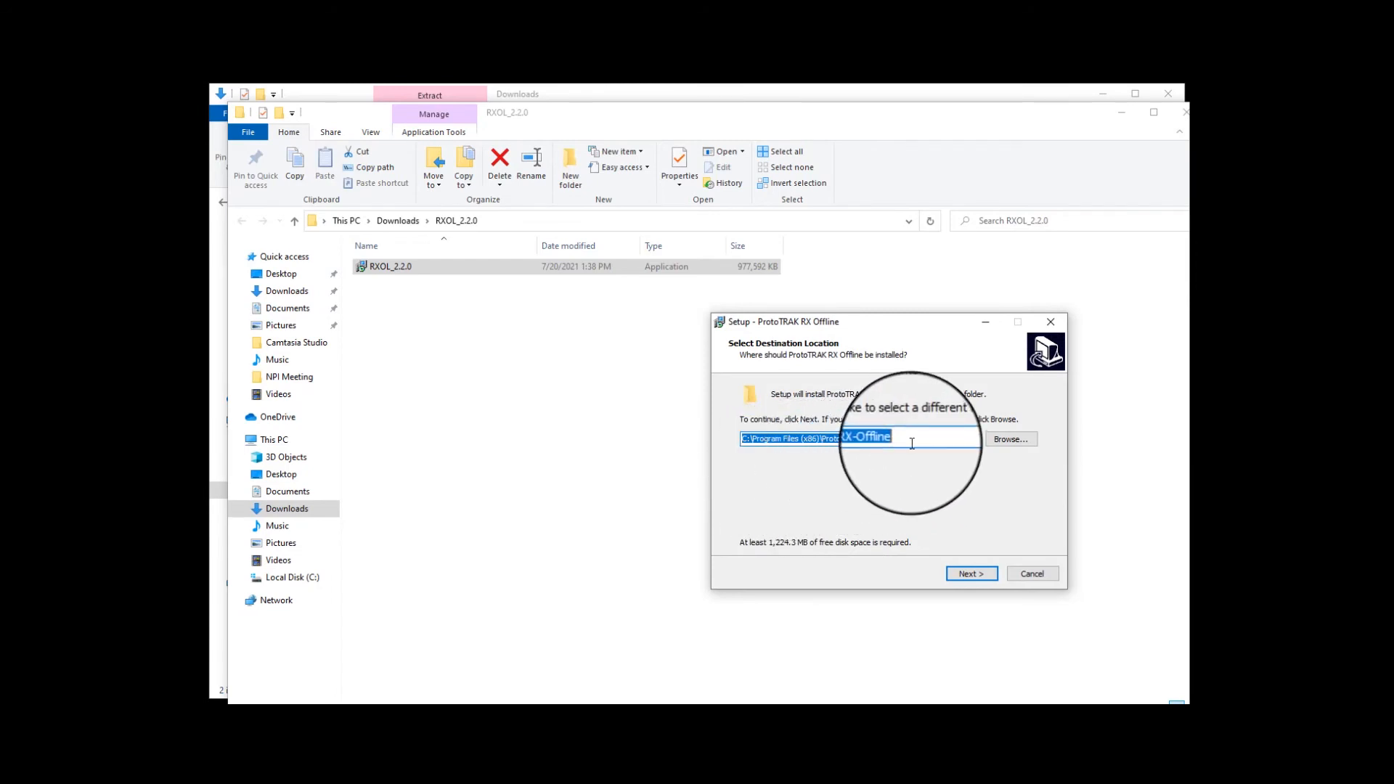
pyautogui.click(973, 575)
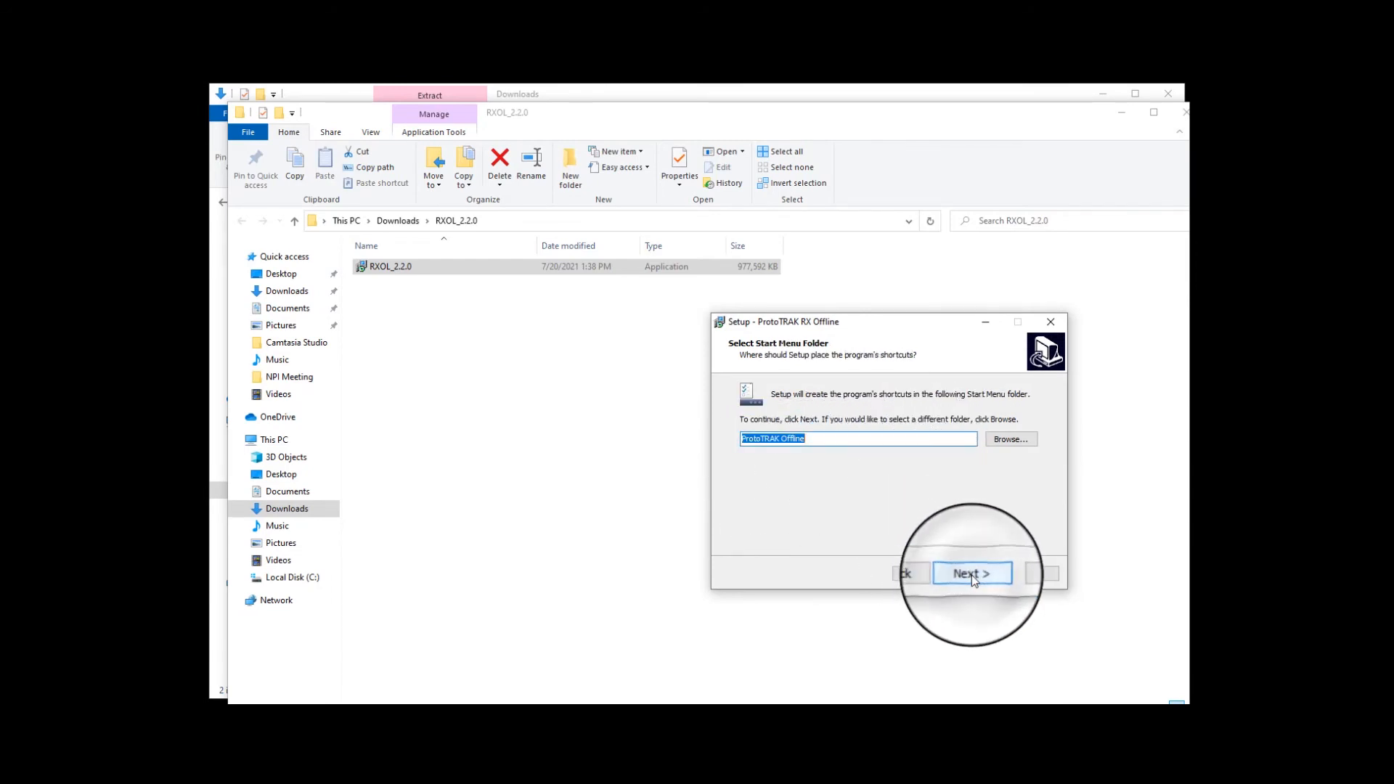
pyautogui.click(972, 573)
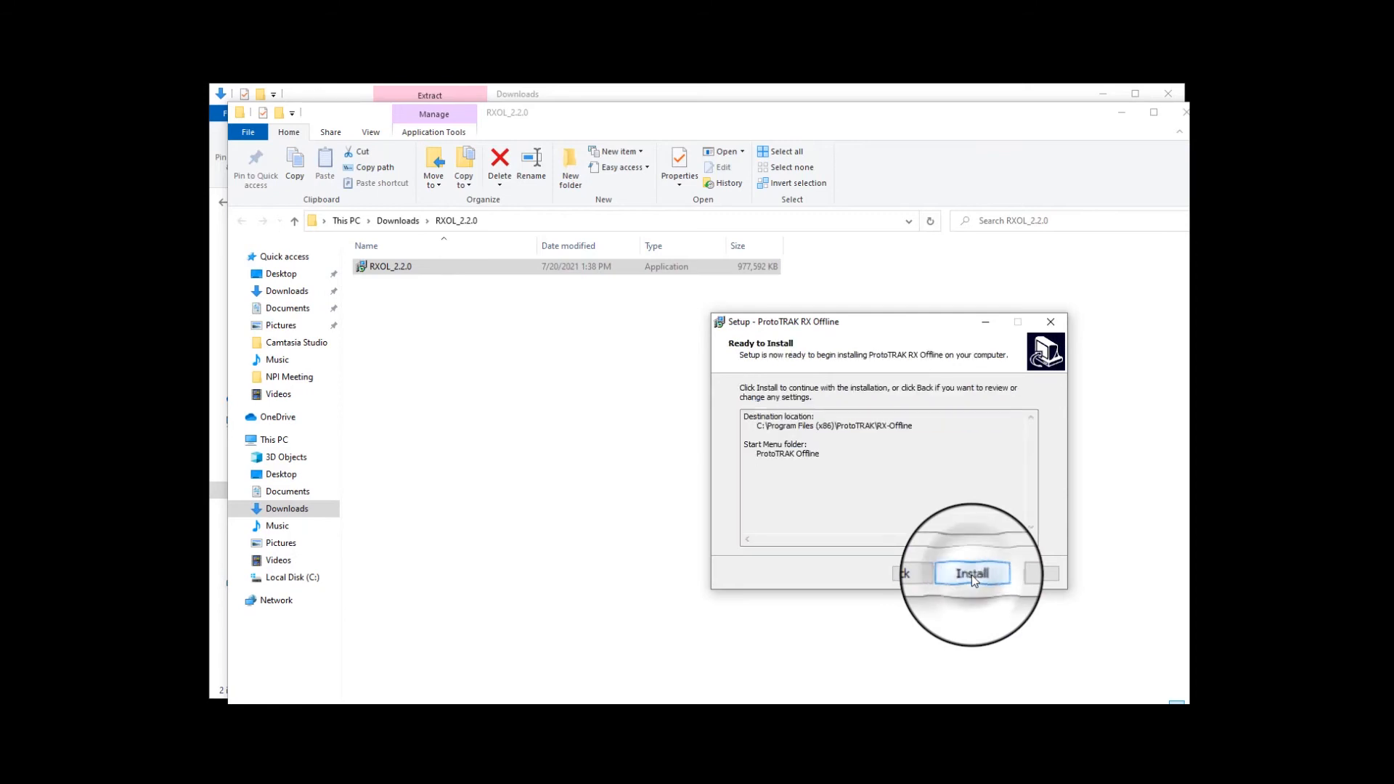
pyautogui.click(971, 573)
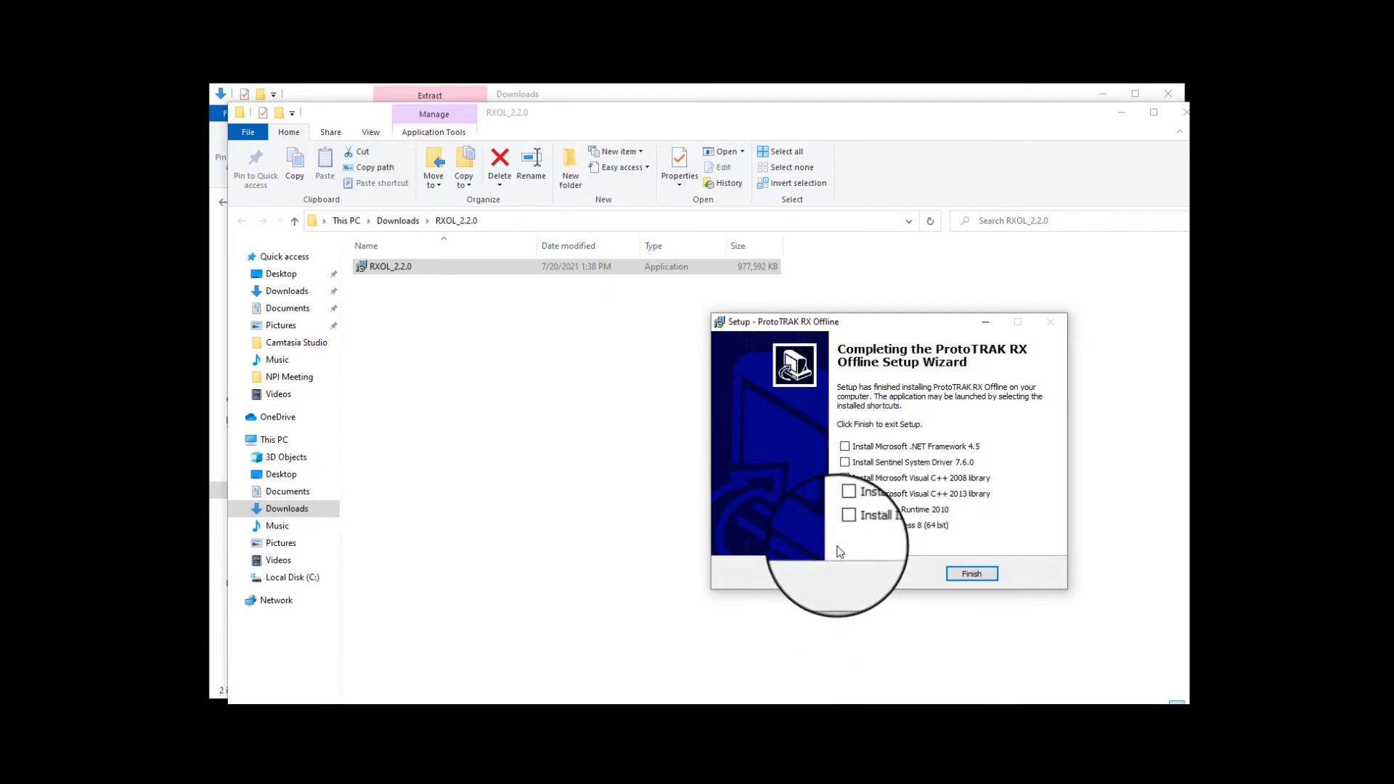
# - Select all six additional components, from Microsoft .NET Framework 4.5 to IIS Express 8 (64 bit), and finish the setup wizard
pyautogui.click(845, 448)
pyautogui.click(845, 461)
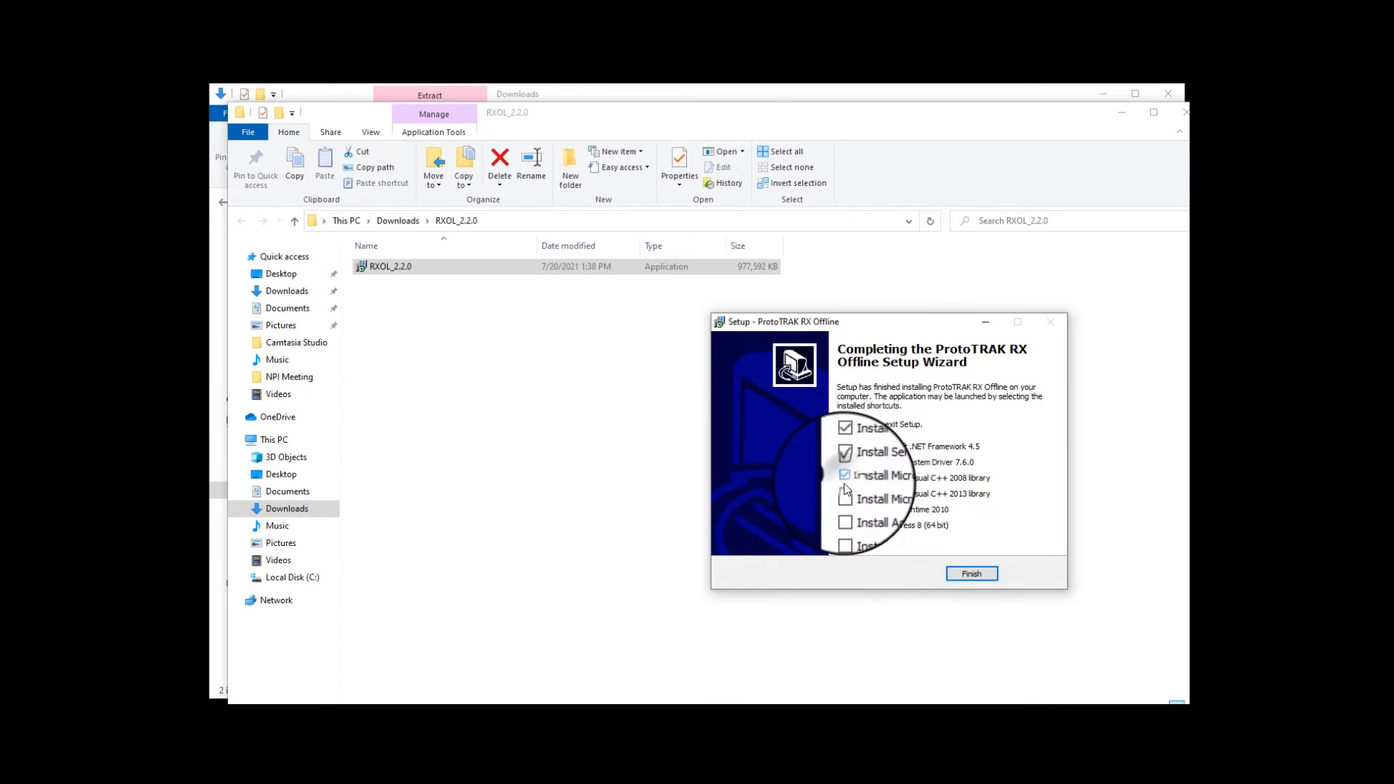
pyautogui.click(845, 478)
pyautogui.click(845, 494)
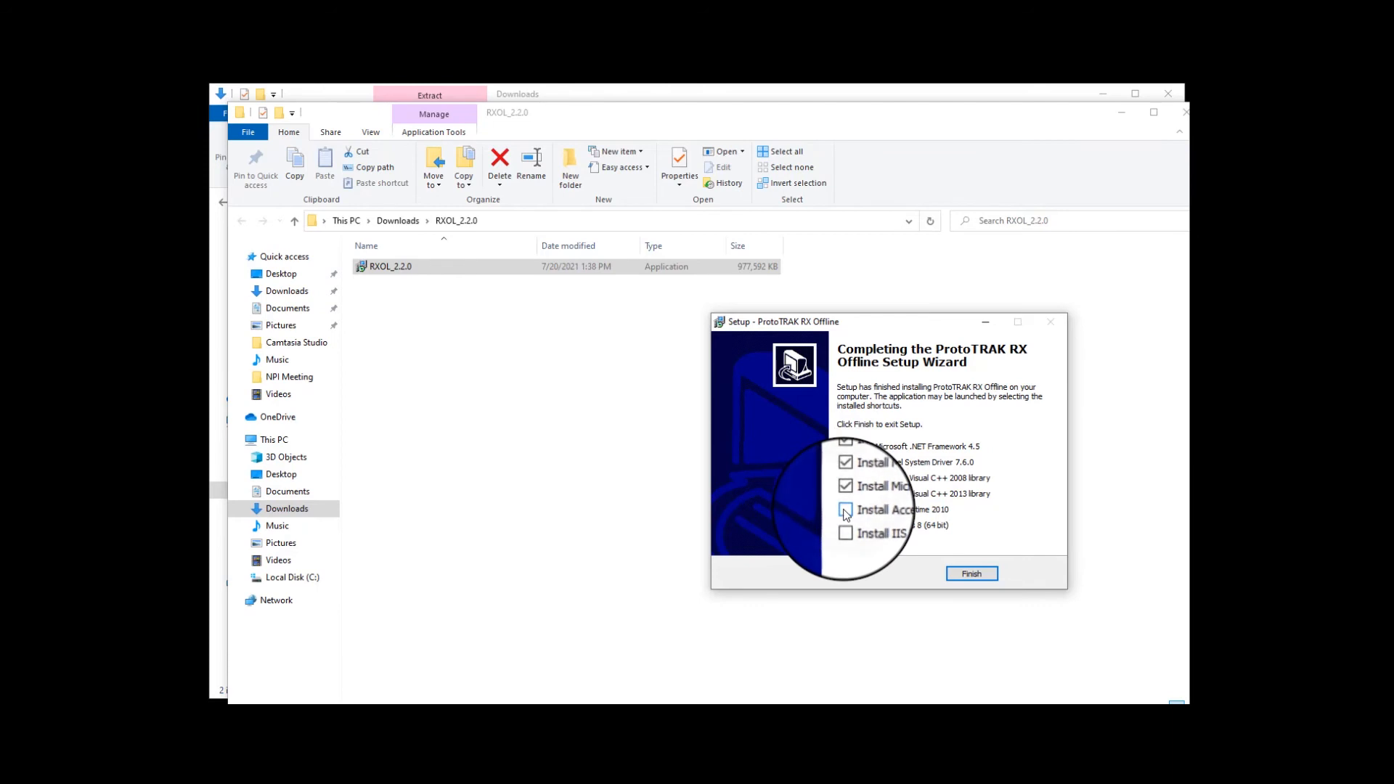
pyautogui.click(845, 510)
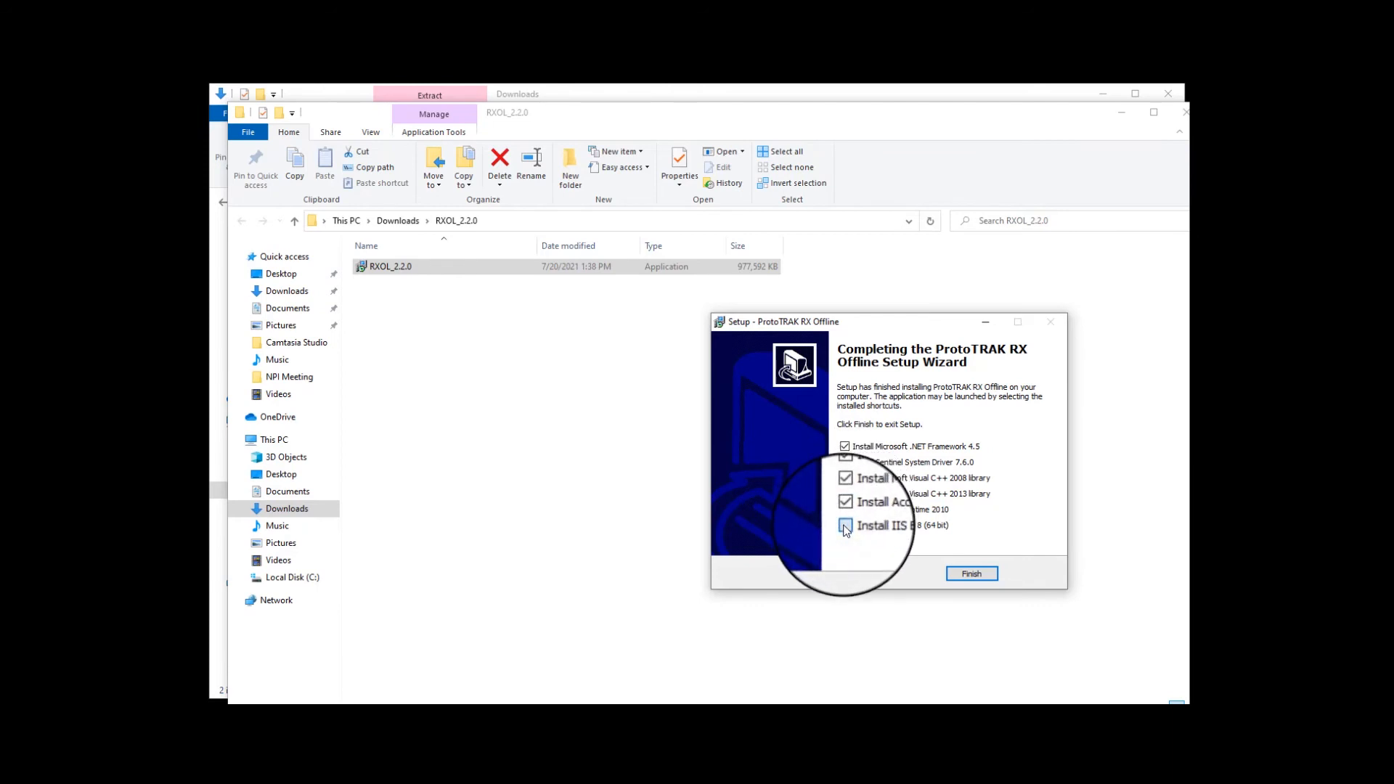
pyautogui.click(845, 525)
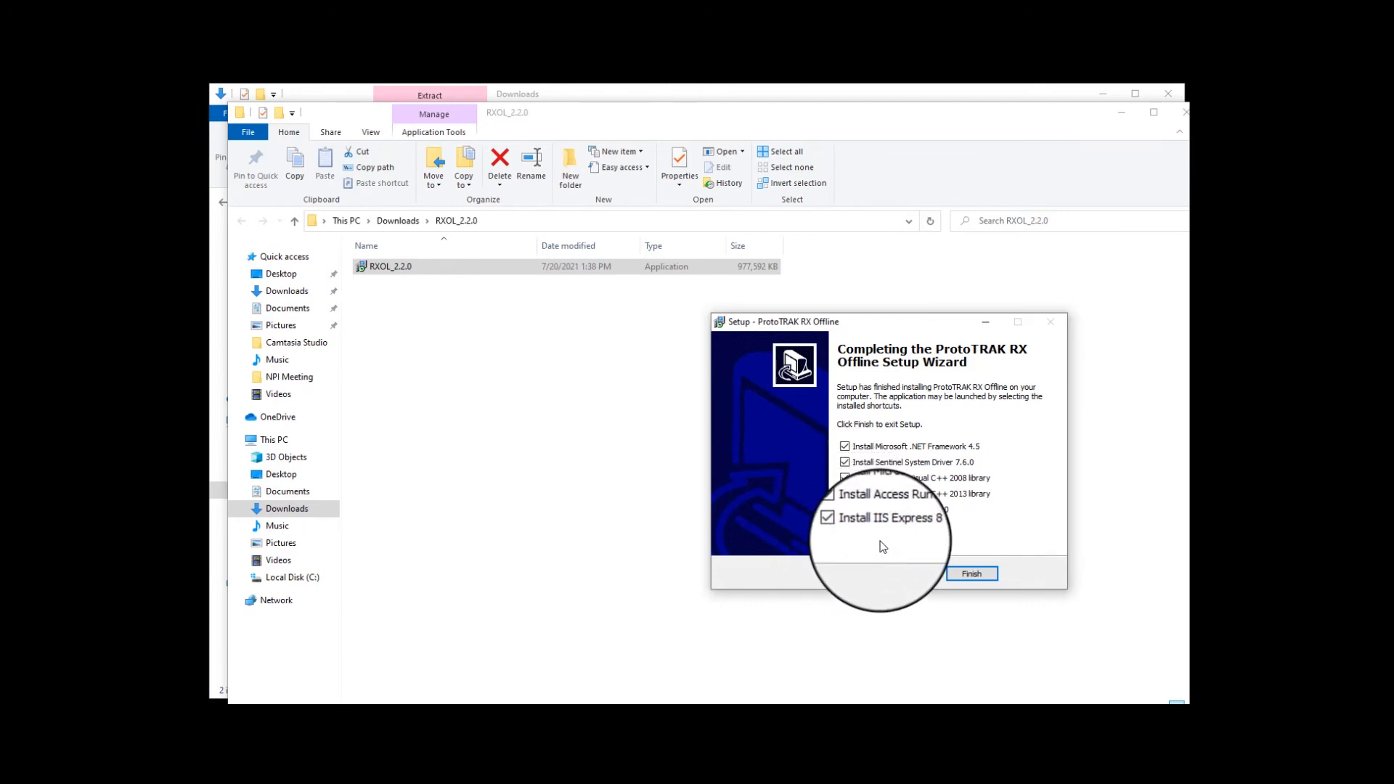
pyautogui.click(969, 575)
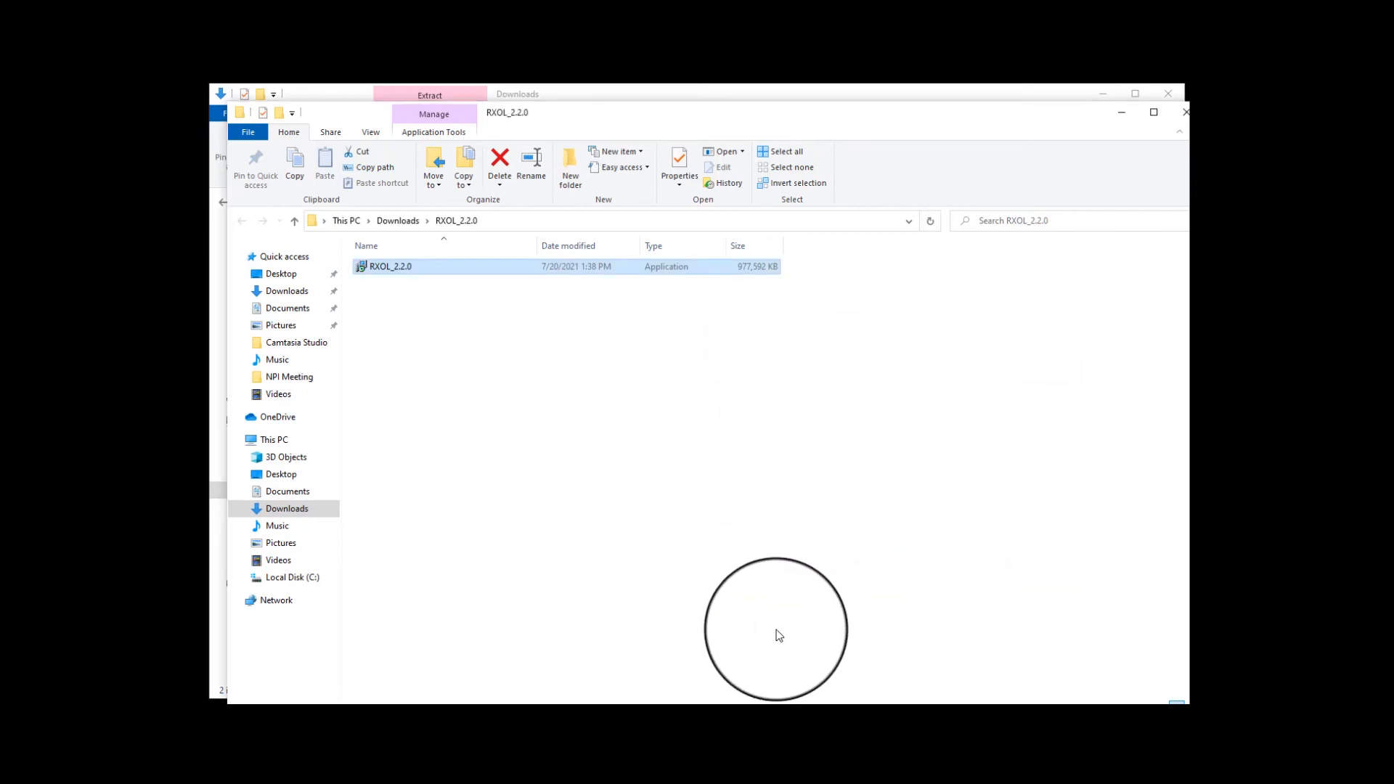
# - Minimize both File Explorer windows, launch ProtoTRAK RX Offline from its desktop shortcut and reset the control's power
pyautogui.click(1123, 110)
pyautogui.click(1104, 97)
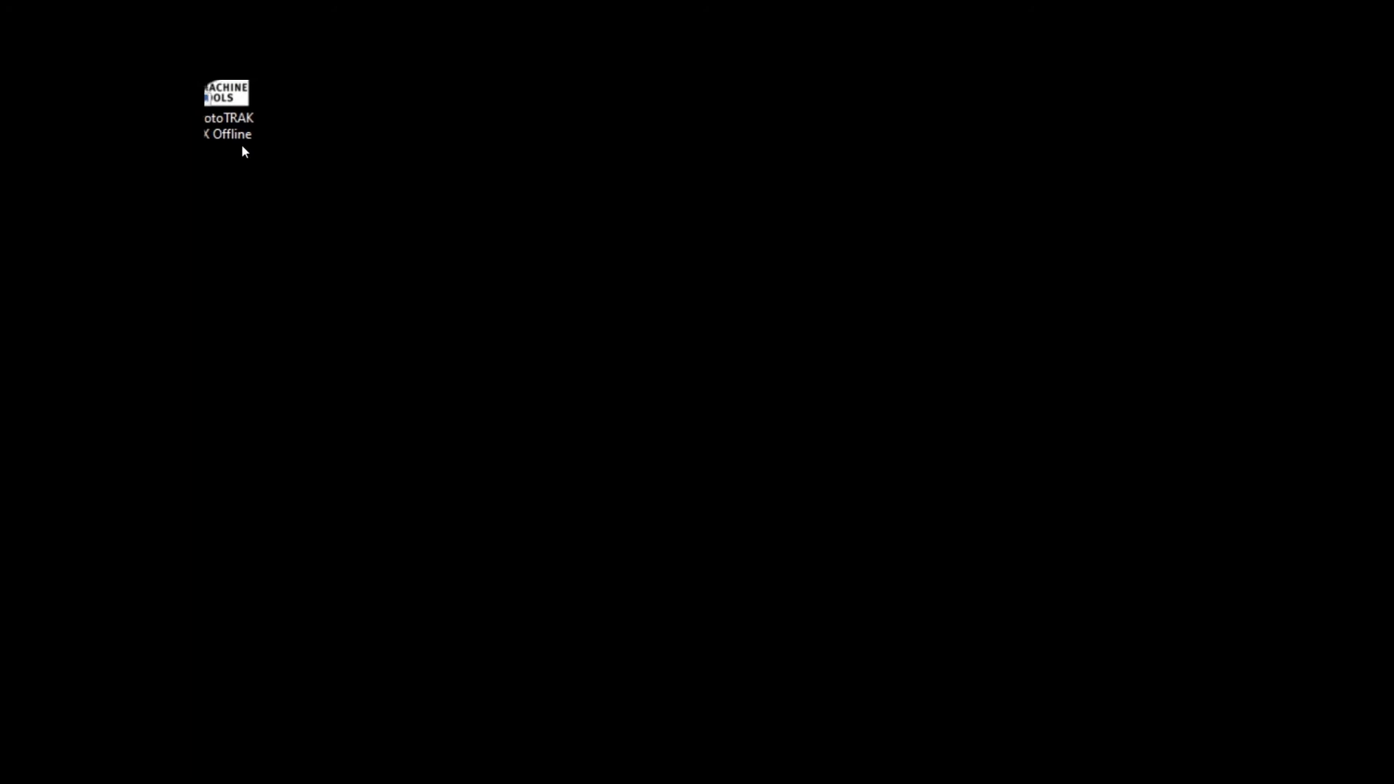
pyautogui.doubleClick(220, 113)
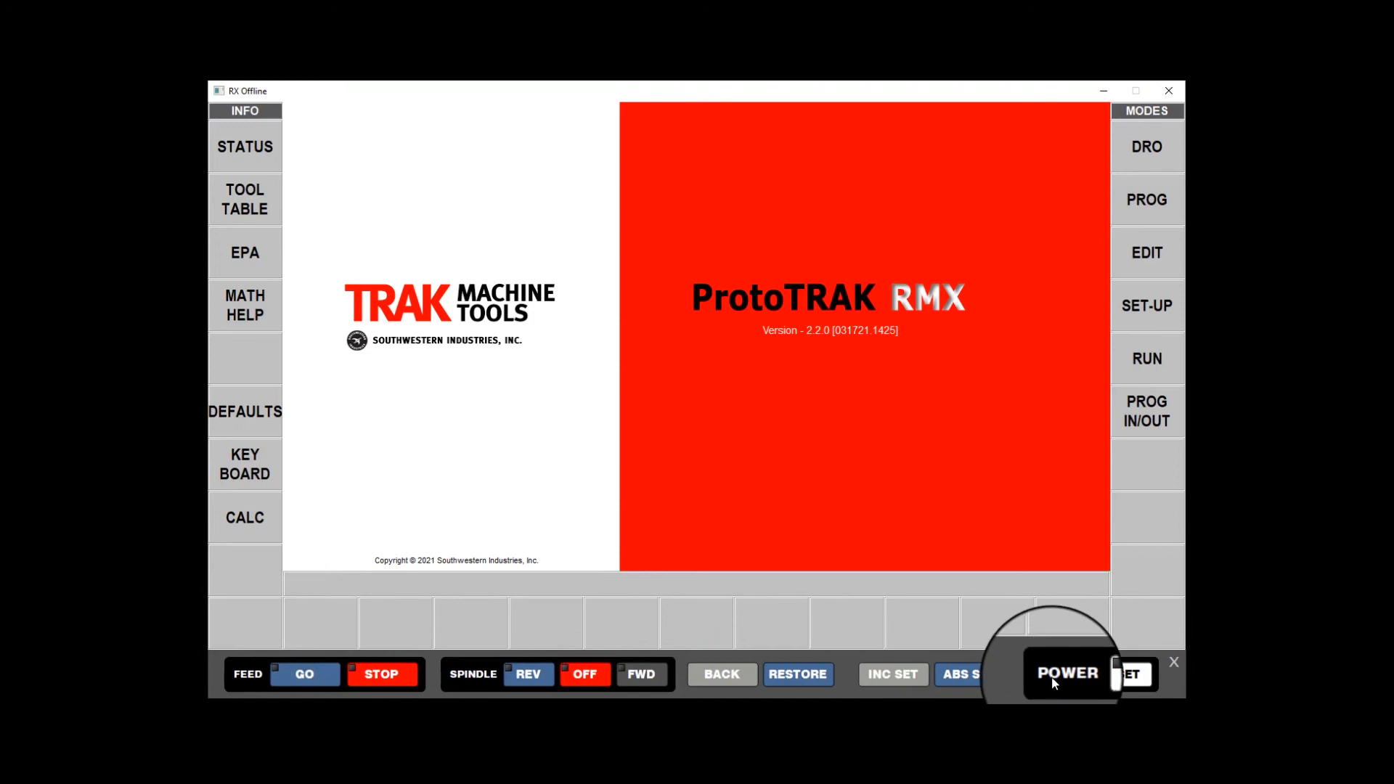
pyautogui.click(1127, 677)
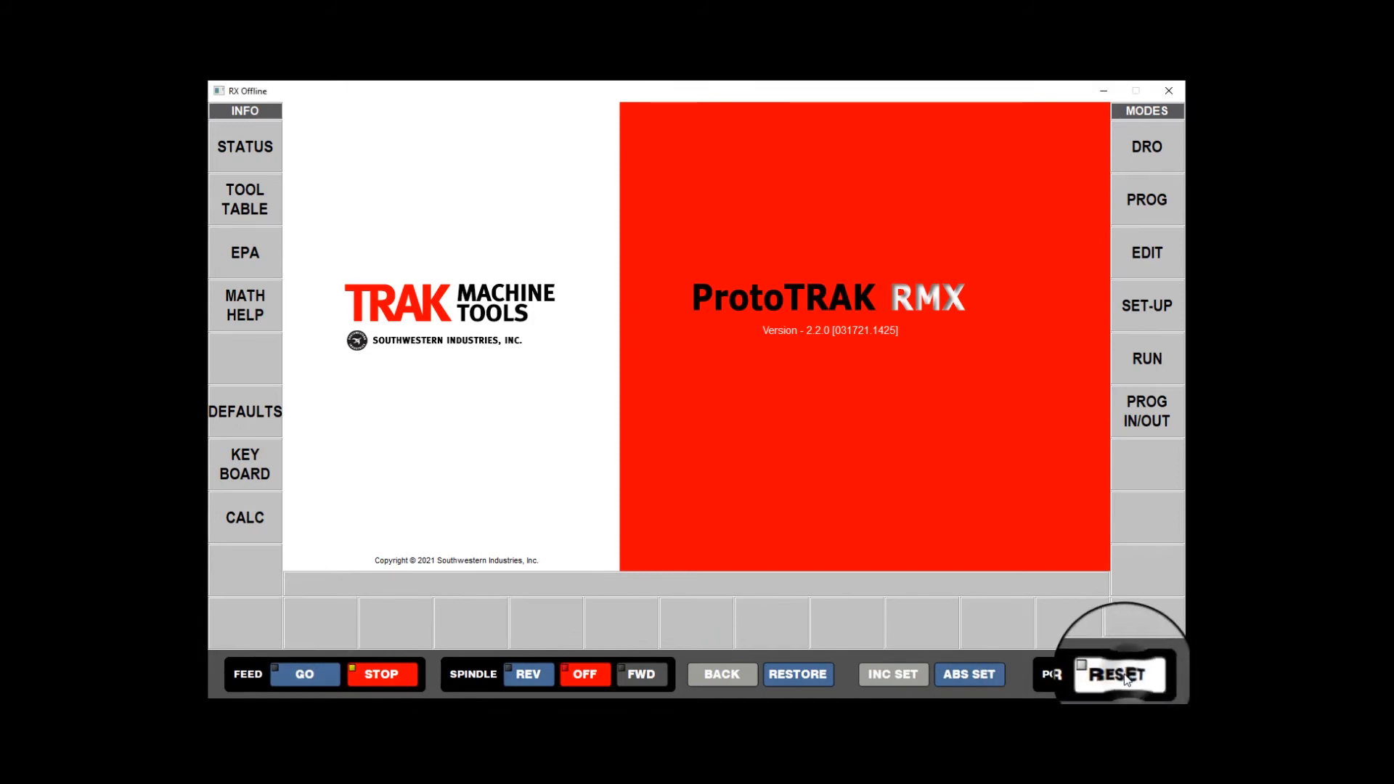
# - View the DRO mode, and enter programming mode at the beginning of a new program
pyautogui.click(1150, 147)
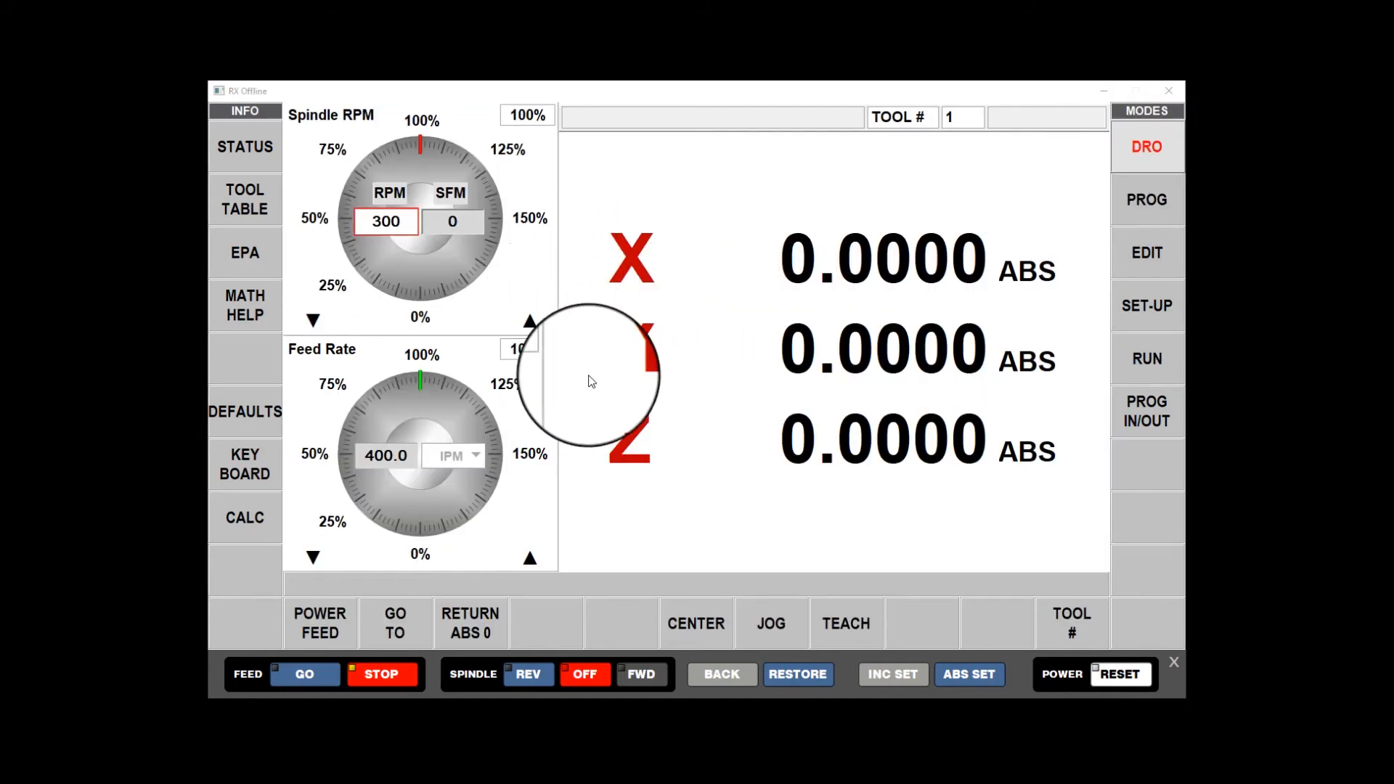
pyautogui.click(1145, 206)
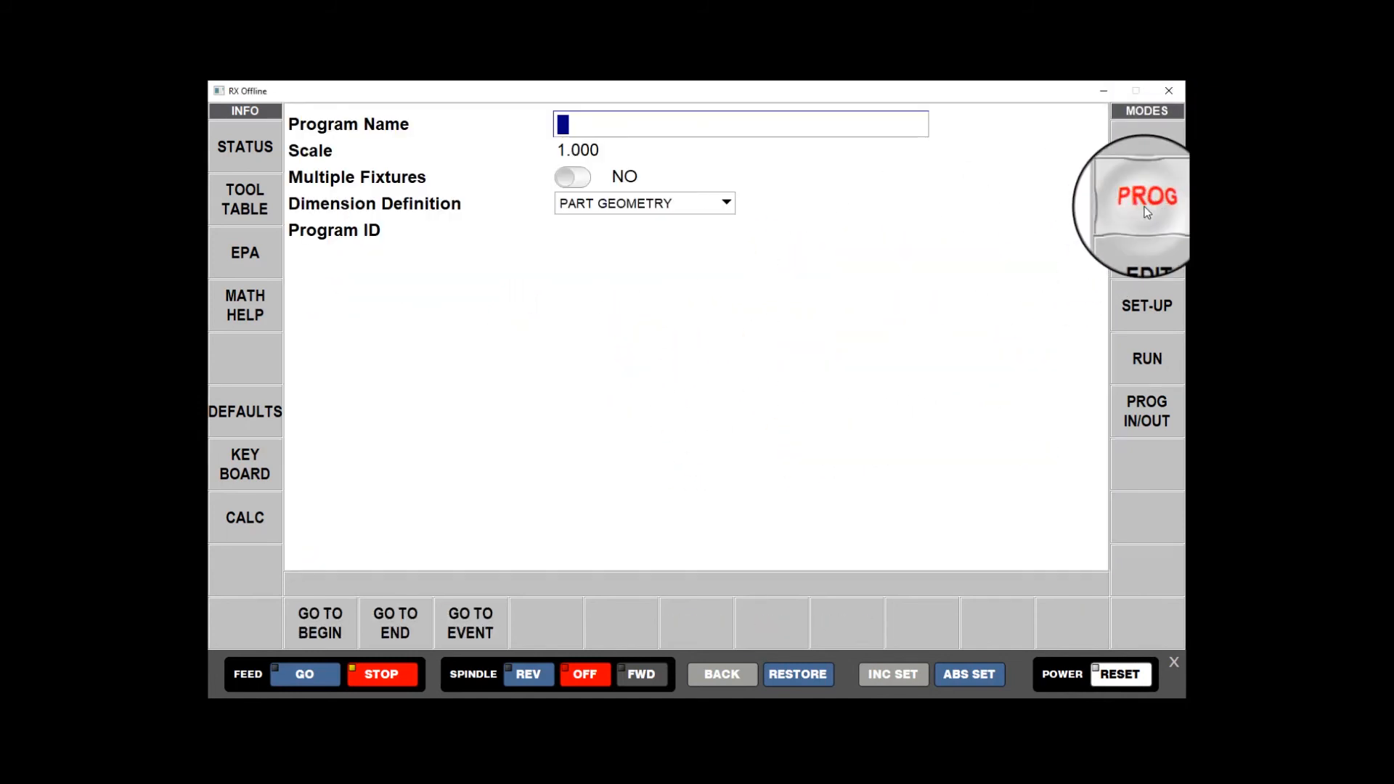
pyautogui.click(334, 634)
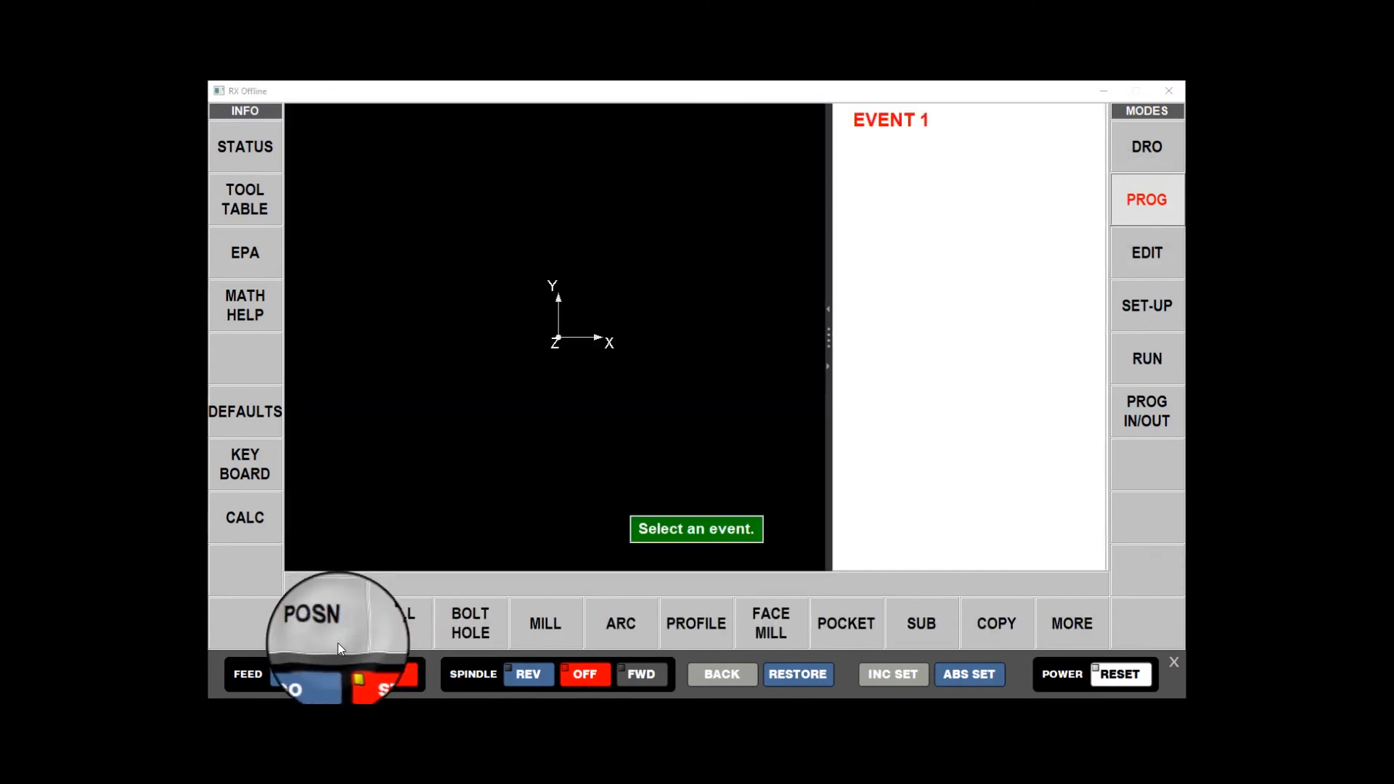